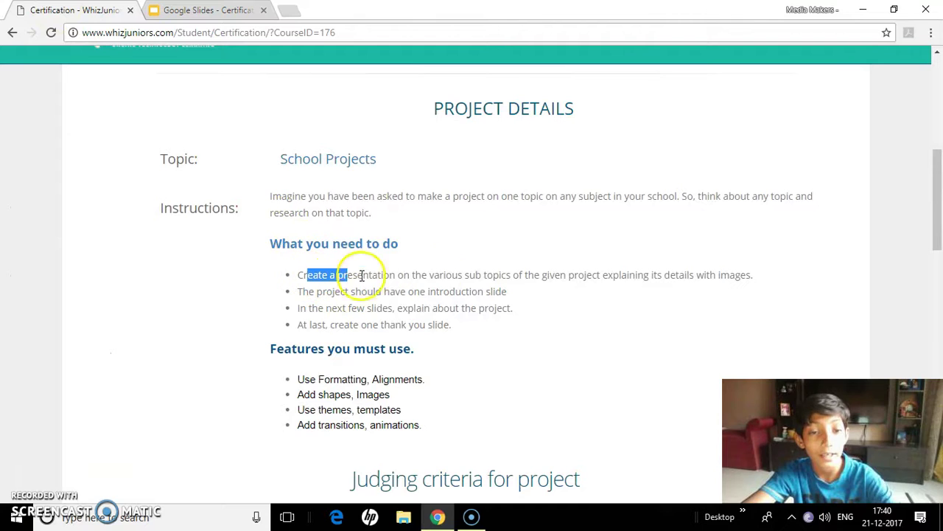
Highlight the first task requirement and compare it against the slide deck.
{"action": "left_click_drag", "start_coordinate": [362, 275], "coordinate": [613, 273]}
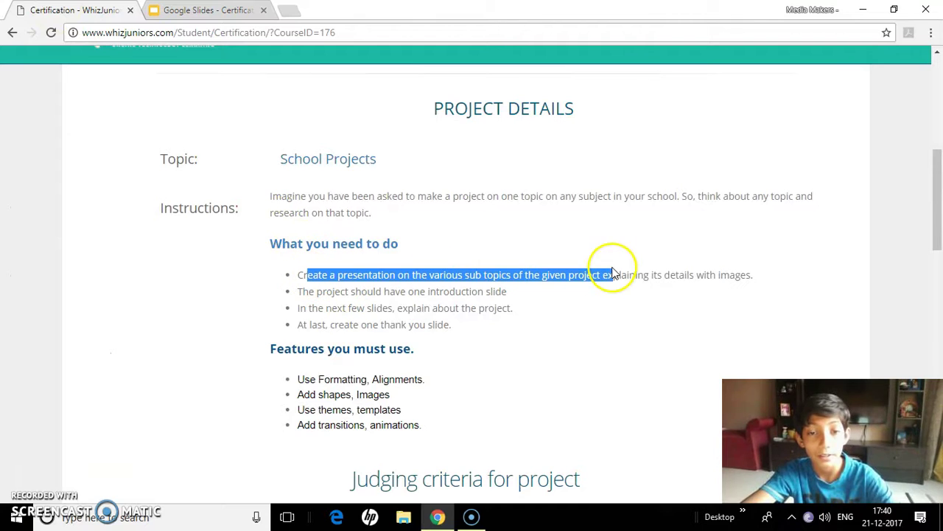
{"action": "left_click", "coordinate": [577, 354]}
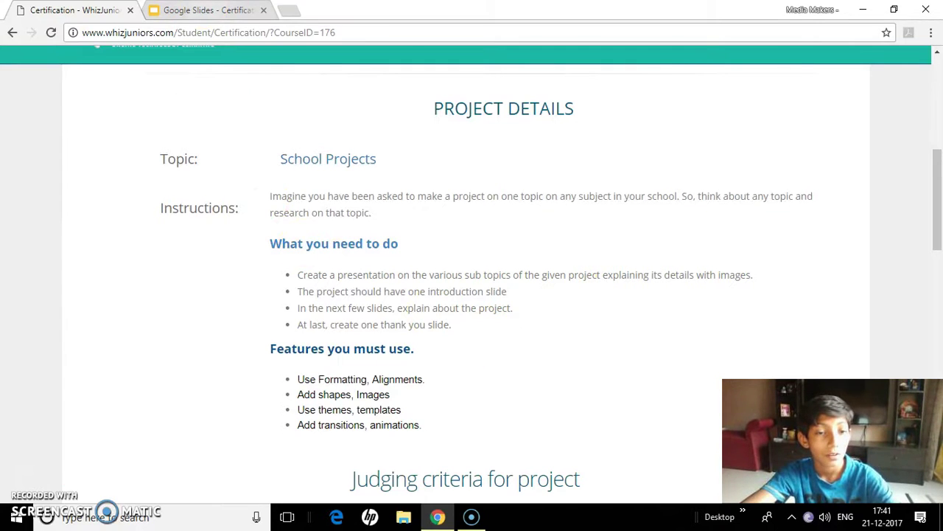
{"action": "key", "text": "ctrl+Tab"}
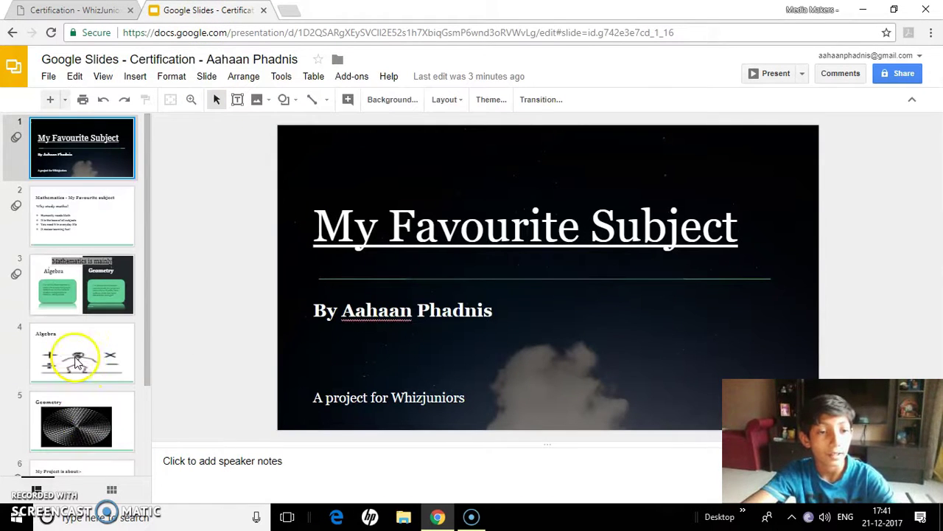
{"action": "left_click", "coordinate": [74, 11]}
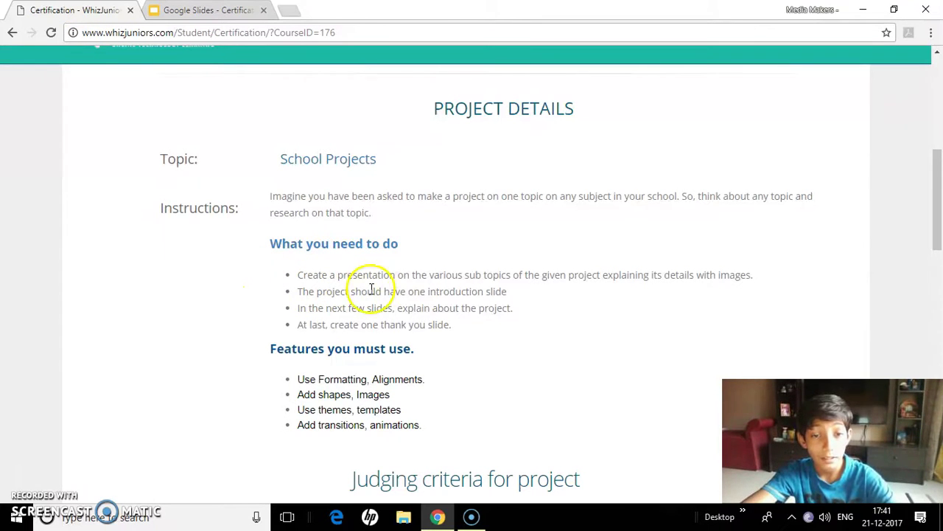
{"action": "key", "text": "ctrl+Tab"}
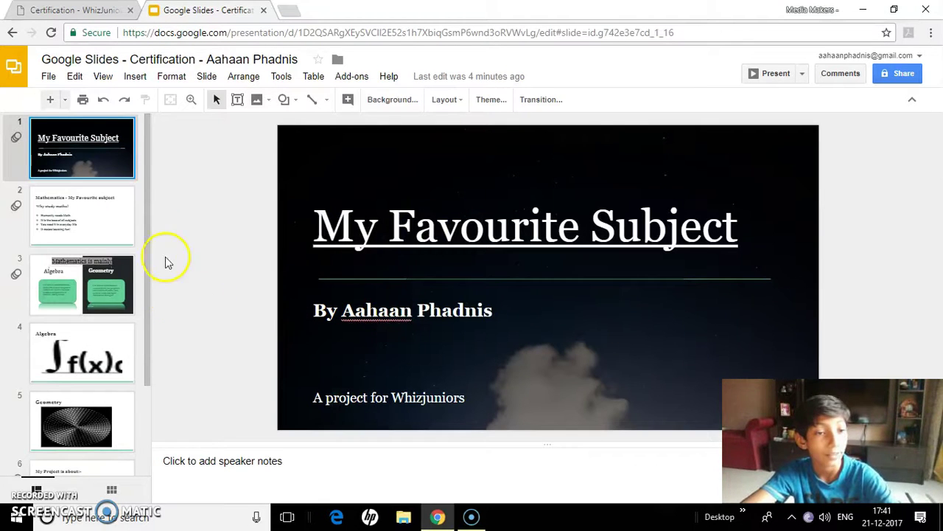
{"action": "left_click", "coordinate": [79, 12]}
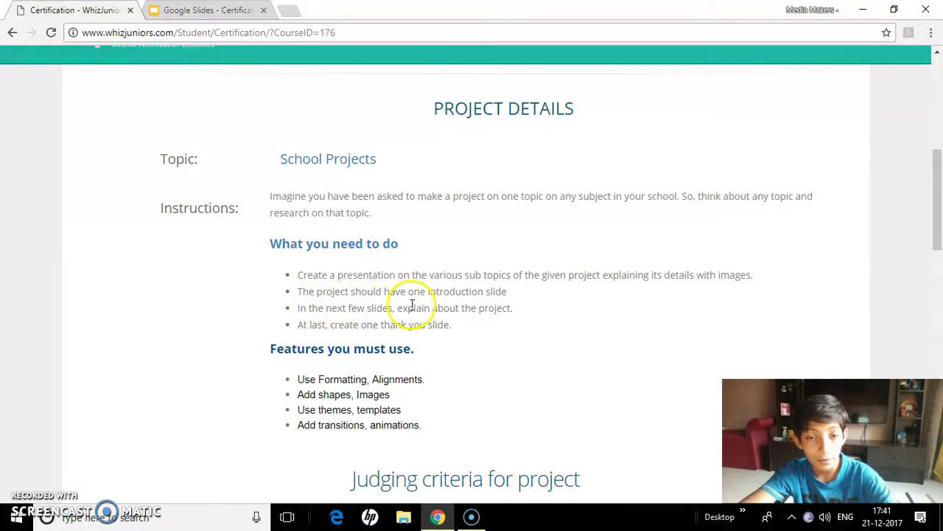
Scroll the filmstrip to slide 7, 'Thank You', checking it against the requirements.
{"action": "key", "text": "ctrl+Tab"}
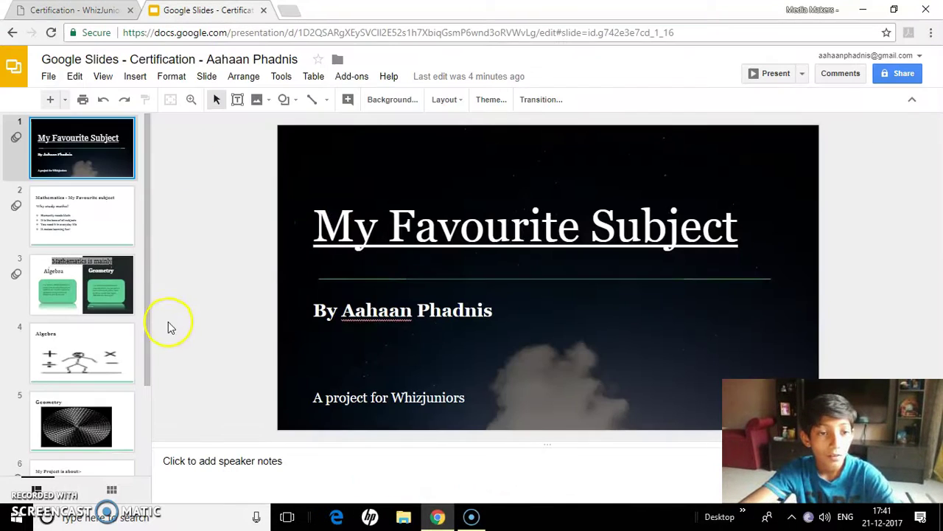
{"action": "scroll", "coordinate": [148, 310], "scroll_direction": "down", "scroll_amount": 1}
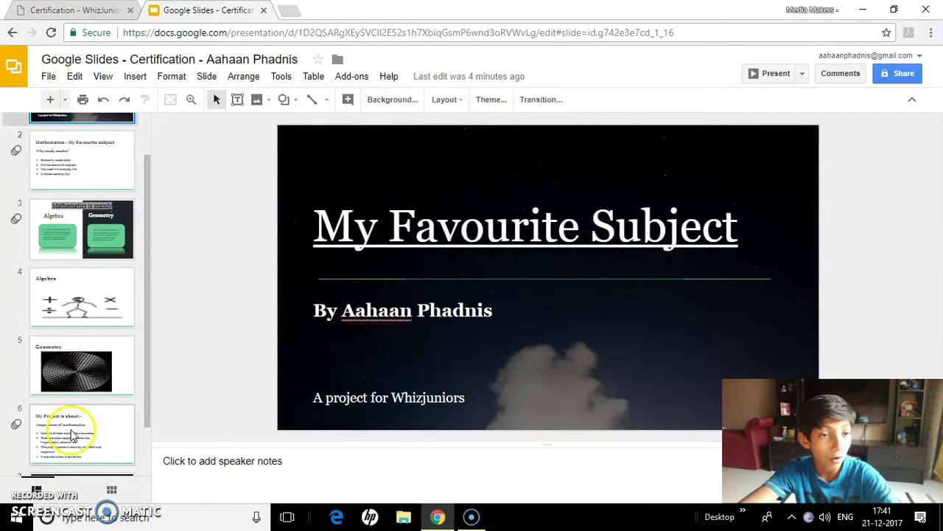
{"action": "key", "text": "ctrl+Tab"}
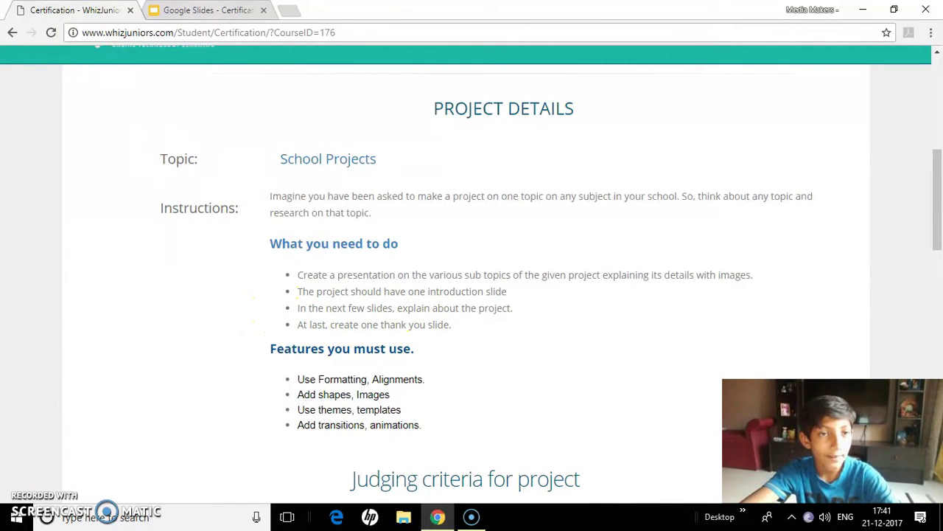
{"action": "key", "text": "ctrl+Tab"}
{"action": "scroll", "coordinate": [152, 207], "scroll_direction": "down", "scroll_amount": 2}
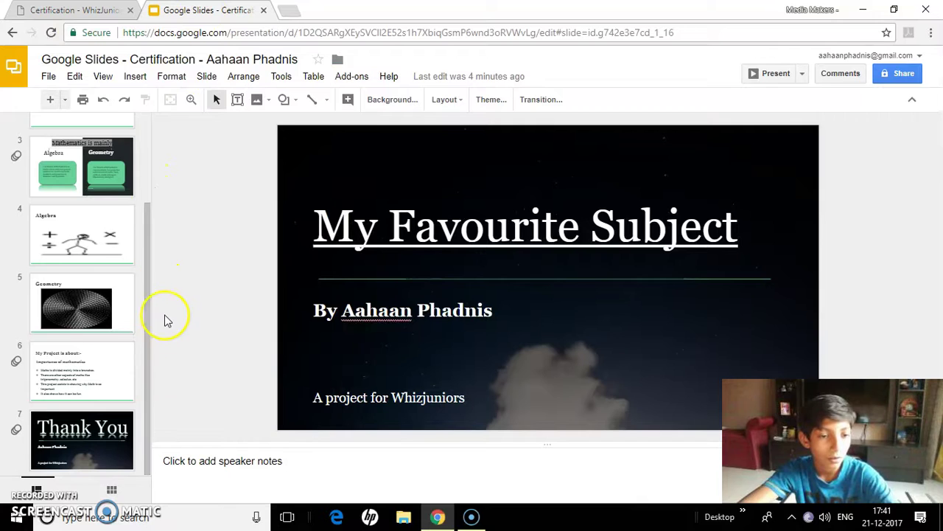
{"action": "left_click", "coordinate": [64, 446]}
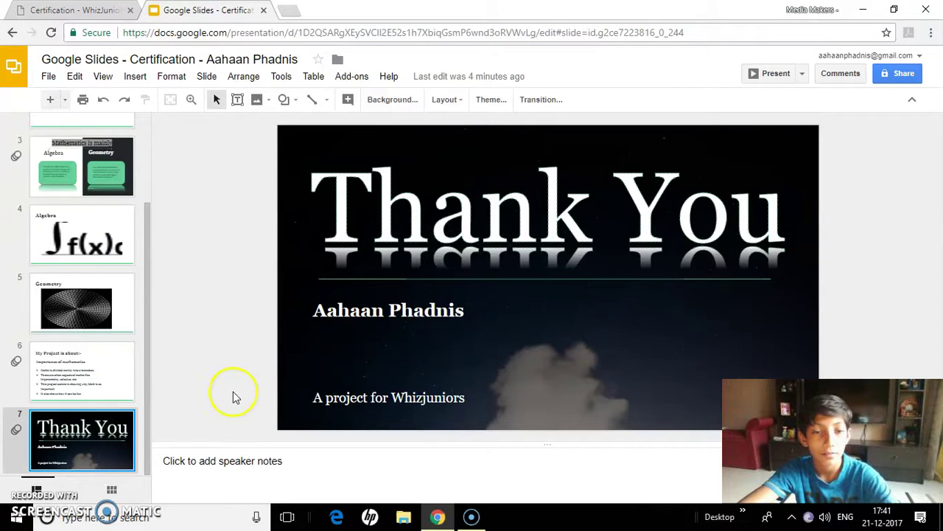
{"action": "key", "text": "ctrl+Tab"}
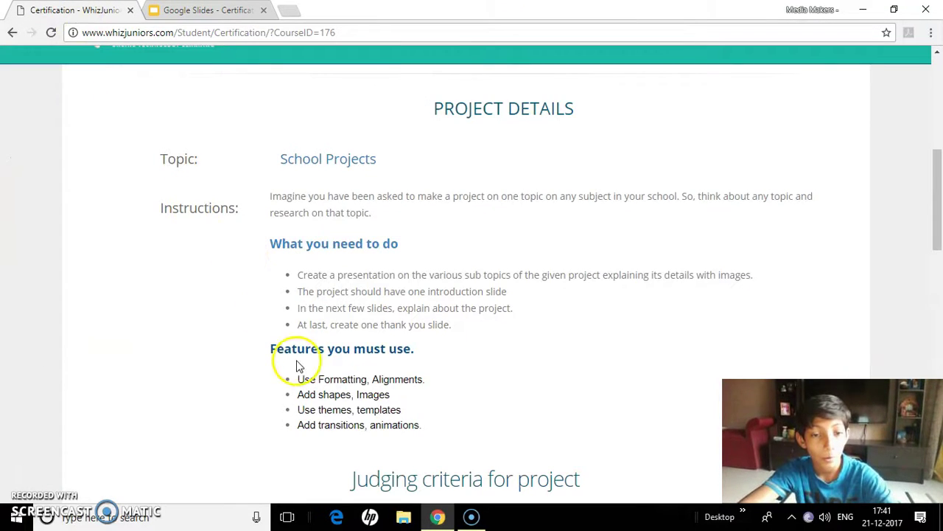
{"action": "left_click", "coordinate": [193, 8]}
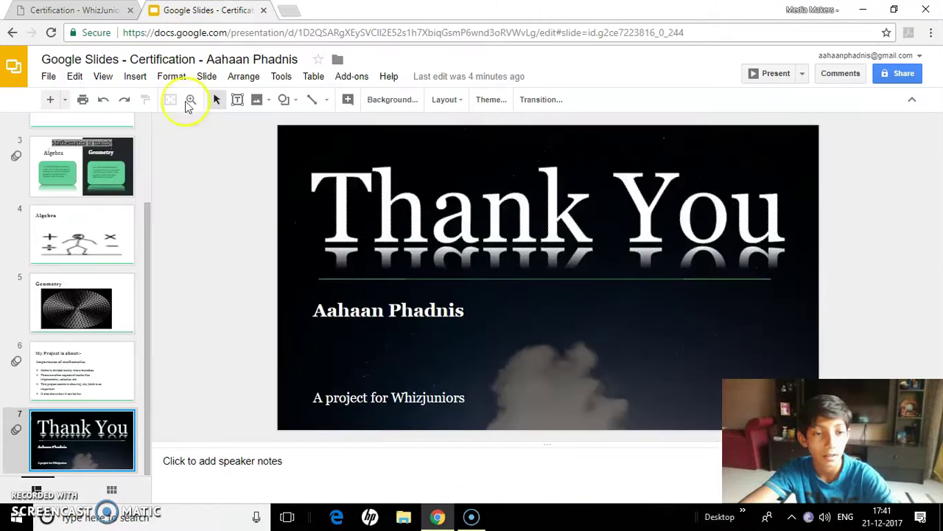
{"action": "scroll", "coordinate": [151, 221], "scroll_direction": "up", "scroll_amount": 4}
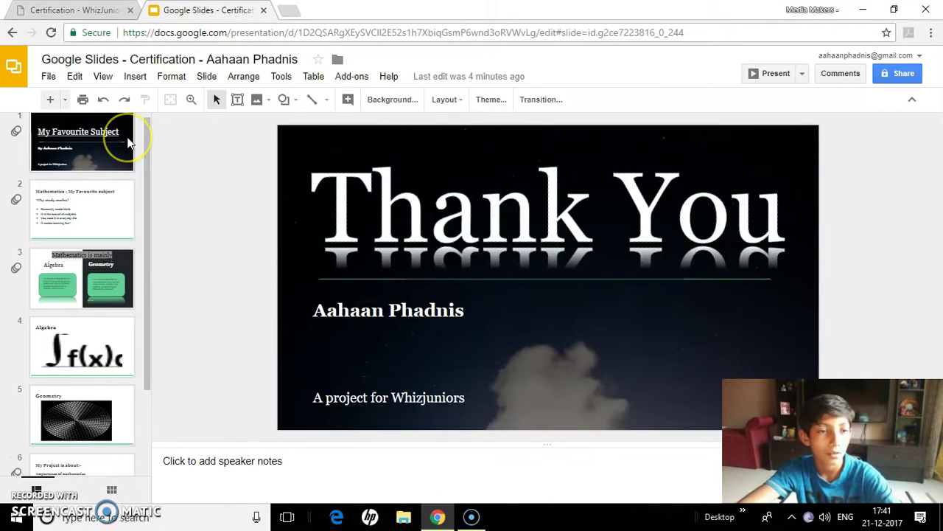
Check the title slide's title and author subtitle, then slide 3's Algebra description, against requirements.
{"action": "left_click", "coordinate": [118, 142]}
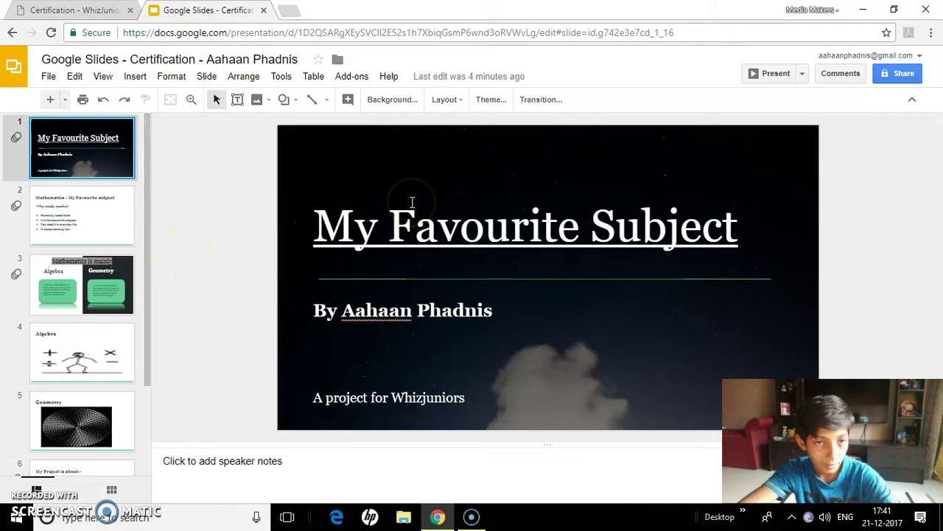
{"action": "left_click", "coordinate": [421, 228]}
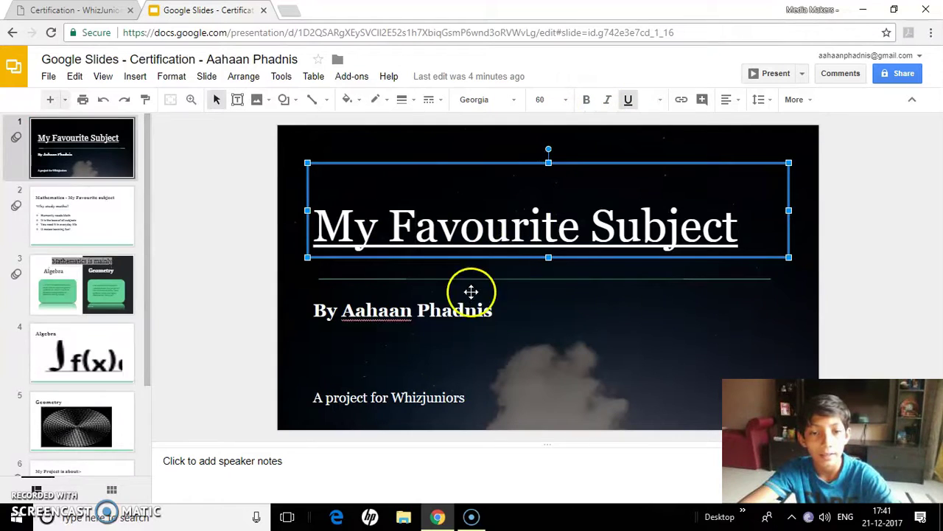
{"action": "left_click", "coordinate": [449, 315]}
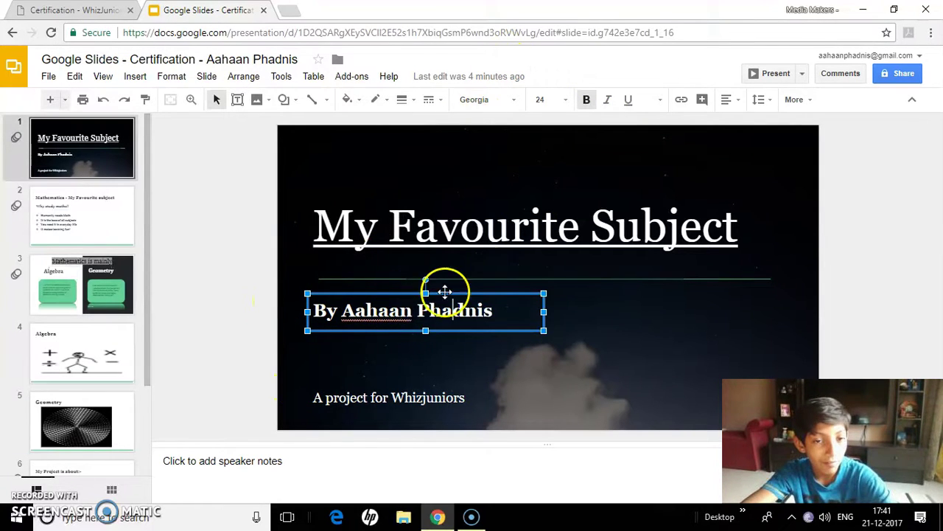
{"action": "left_click", "coordinate": [132, 279]}
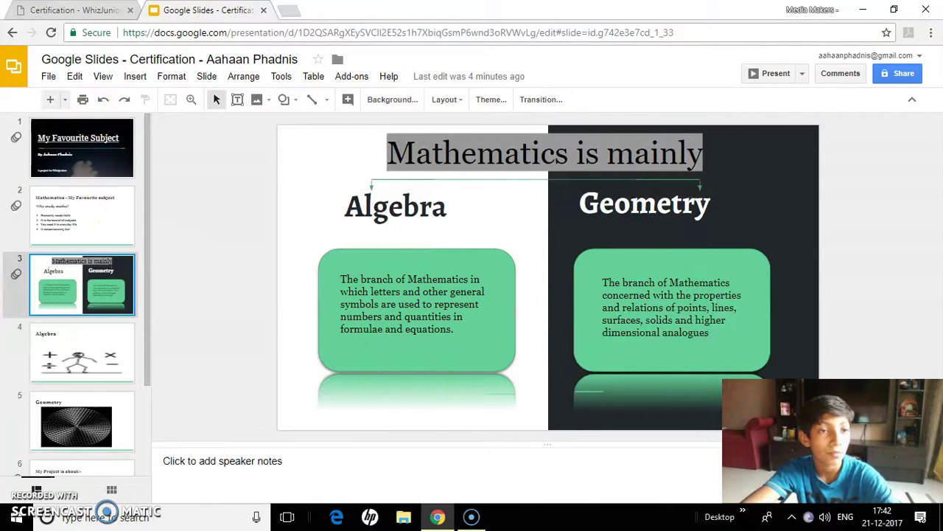
{"action": "left_click", "coordinate": [44, 9]}
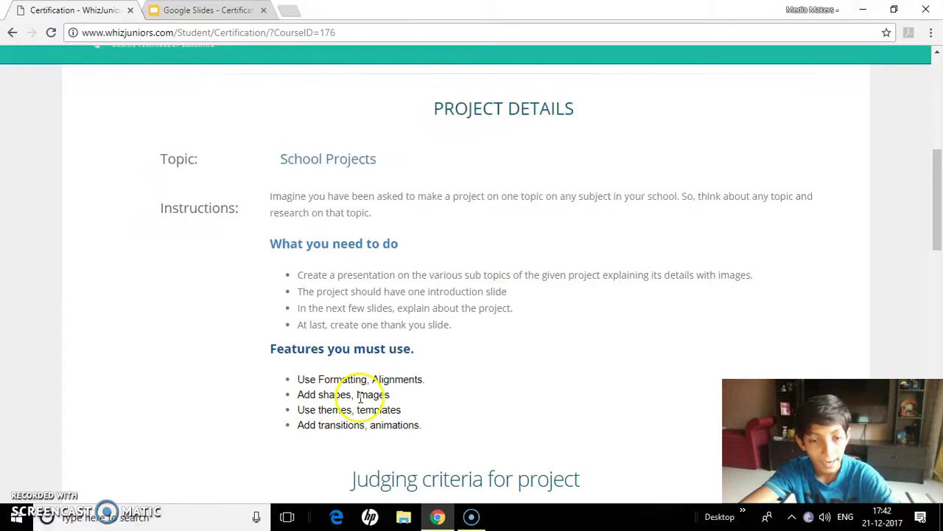
{"action": "left_click", "coordinate": [223, 9]}
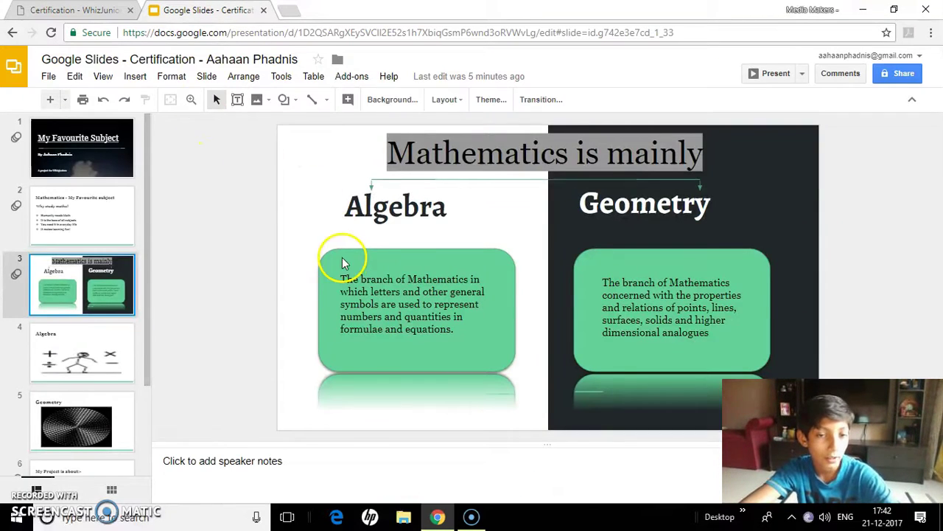
{"action": "left_click", "coordinate": [508, 272]}
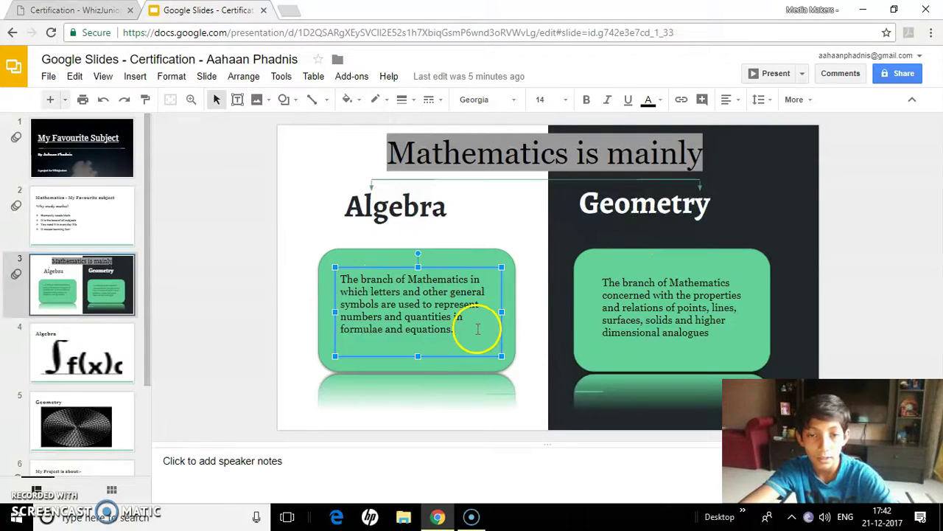
{"action": "left_click", "coordinate": [243, 357]}
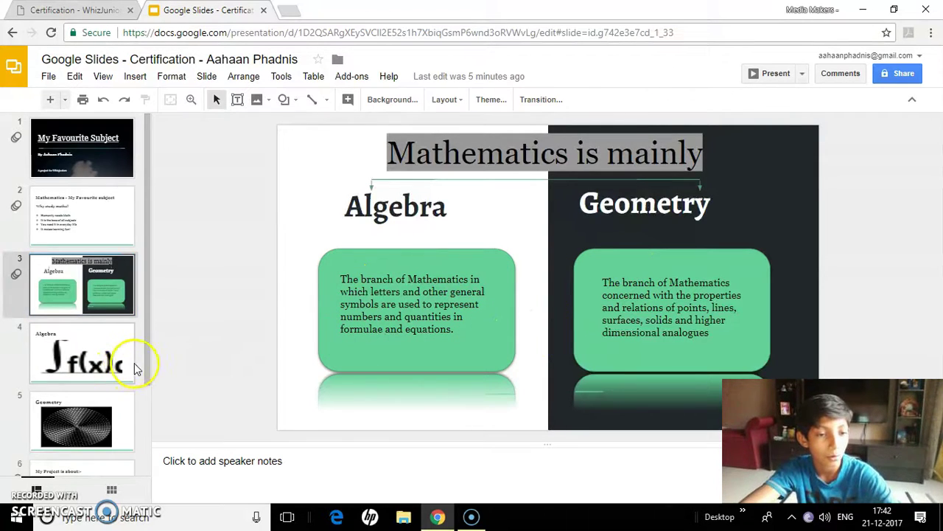
Look over the Algebra and Geometry slides, then select slide 3's green Algebra box.
{"action": "left_click", "coordinate": [125, 369]}
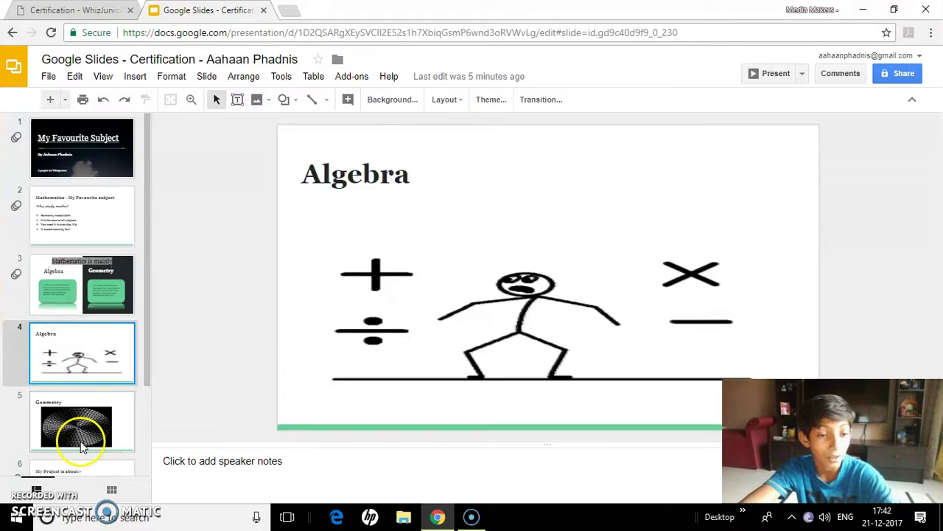
{"action": "left_click", "coordinate": [80, 431]}
{"action": "left_click", "coordinate": [77, 368]}
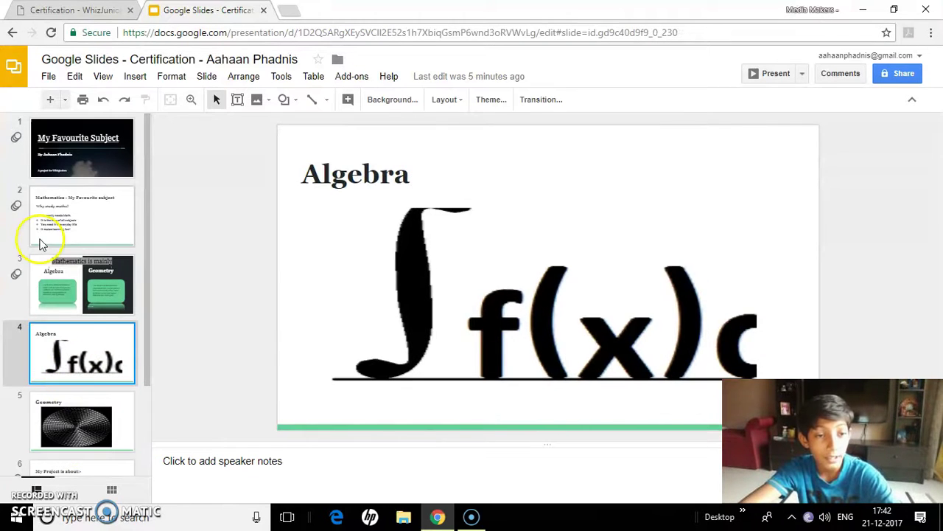
{"action": "left_click", "coordinate": [73, 301]}
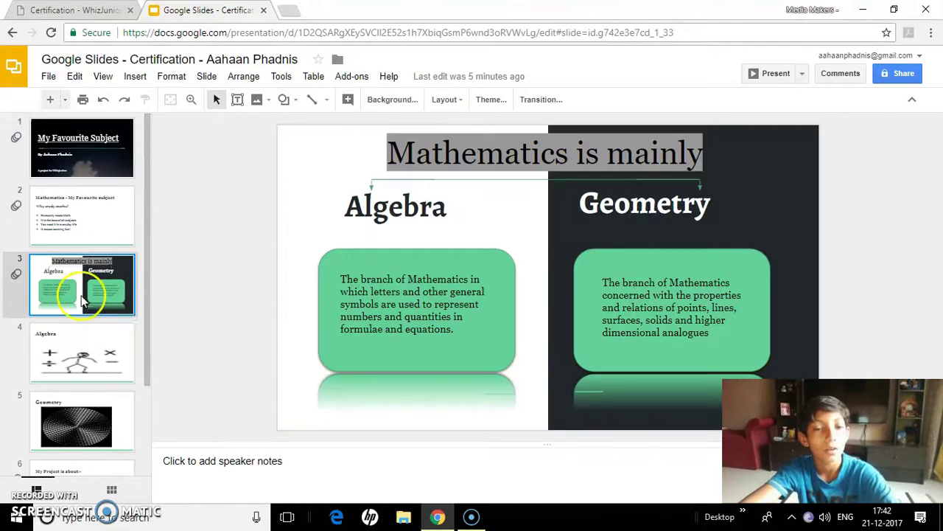
{"action": "left_click", "coordinate": [322, 332]}
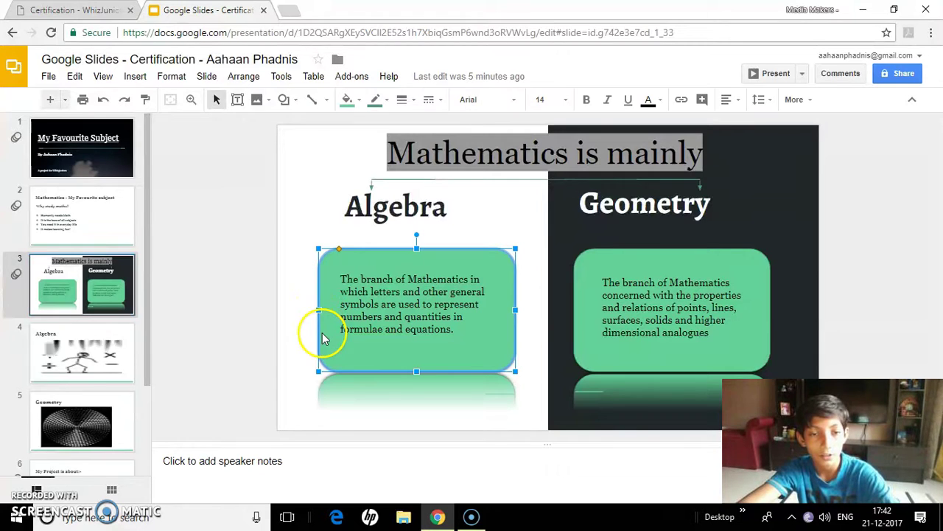
Browse the Shape and Insert menus without adding anything, then show More options for the green Algebra box.
{"action": "left_click", "coordinate": [284, 99]}
{"action": "mouse_move", "coordinate": [299, 124]}
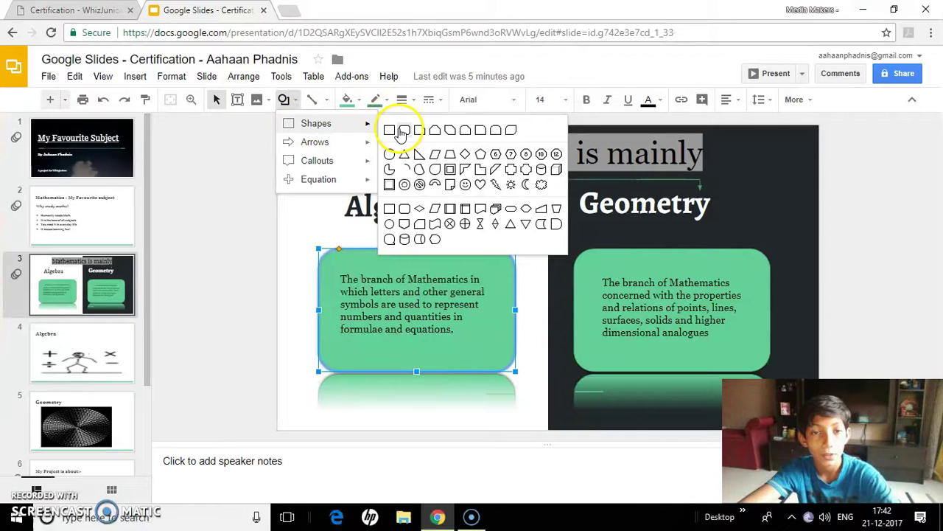
{"action": "left_click", "coordinate": [130, 87]}
{"action": "left_click", "coordinate": [135, 77]}
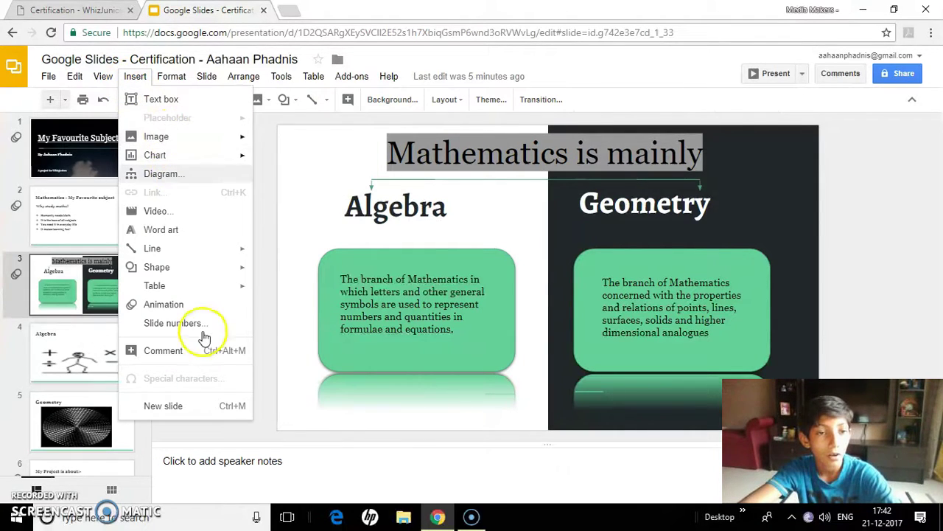
{"action": "mouse_move", "coordinate": [164, 268]}
{"action": "mouse_move", "coordinate": [295, 274]}
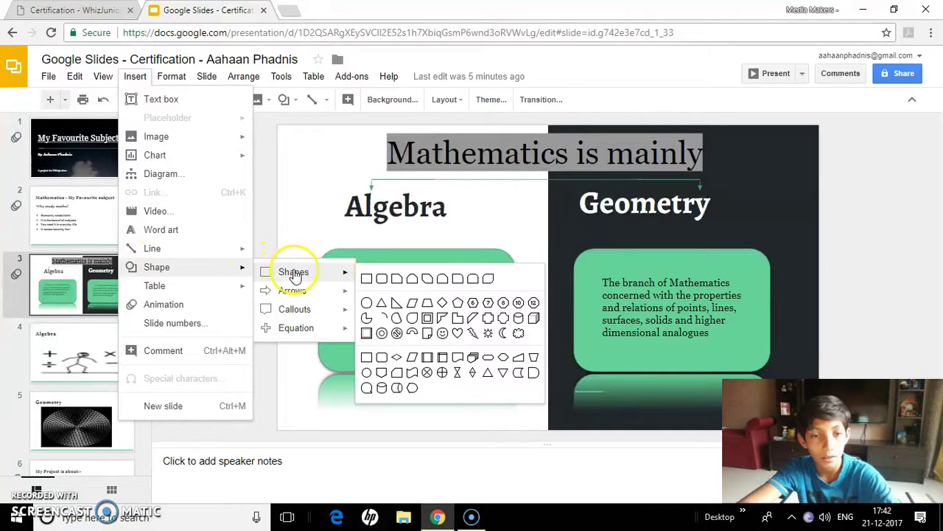
{"action": "left_click", "coordinate": [315, 216]}
{"action": "left_click", "coordinate": [331, 345]}
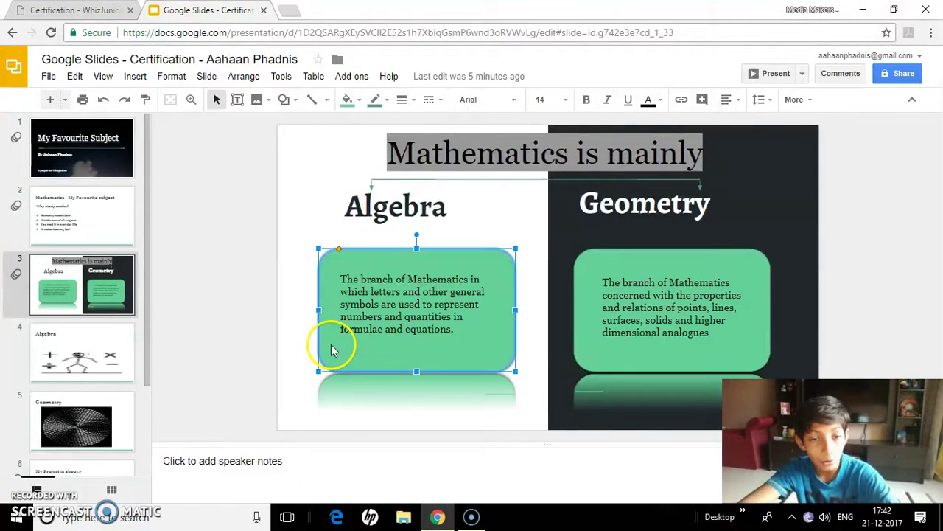
{"action": "left_click", "coordinate": [797, 101]}
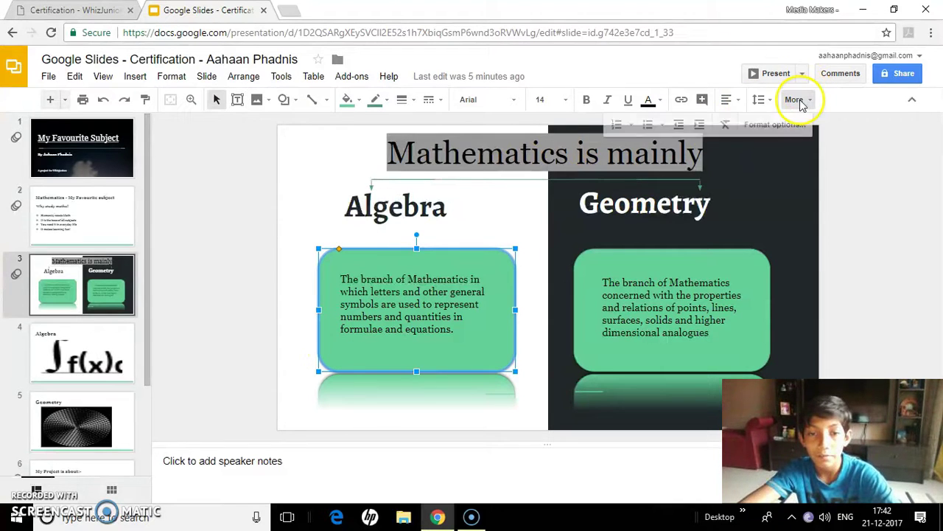
In Format options, switch the green Algebra box's drop shadow and reflection off, then back on.
{"action": "left_click", "coordinate": [774, 125]}
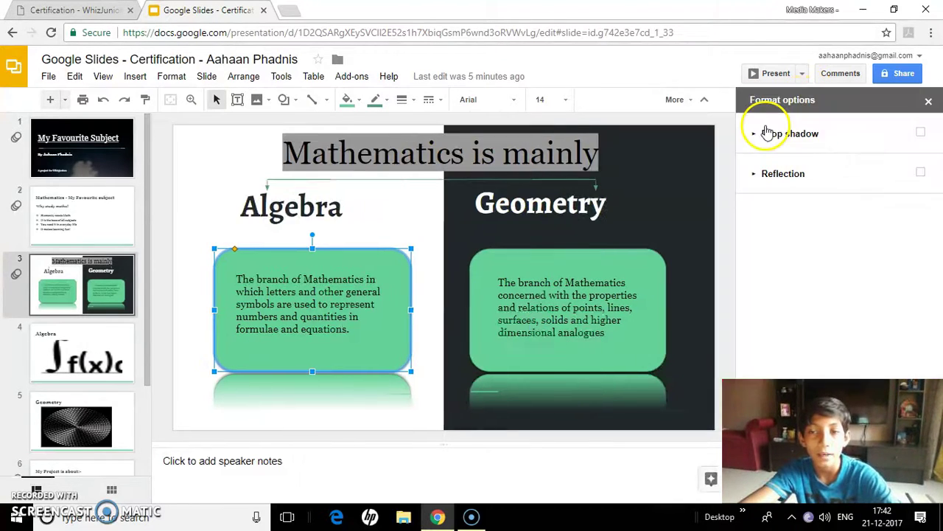
{"action": "left_click", "coordinate": [921, 133]}
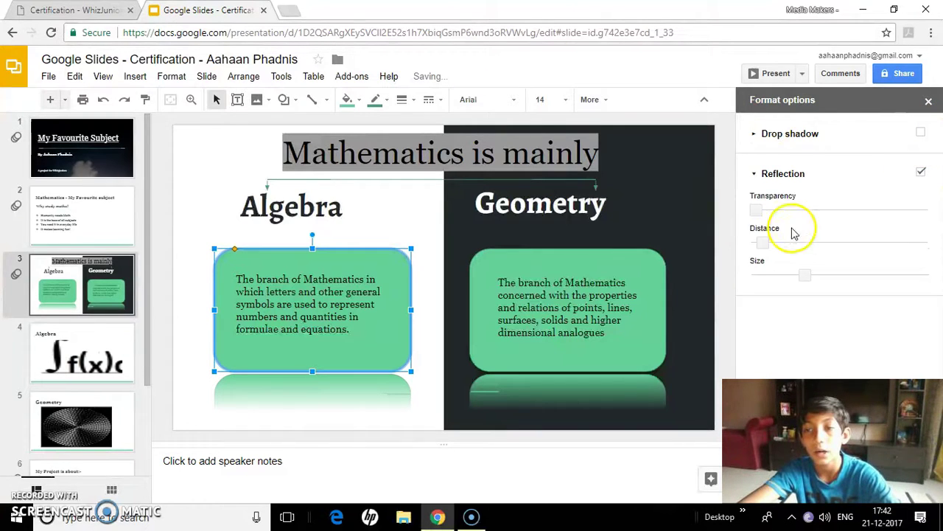
{"action": "left_click", "coordinate": [921, 173]}
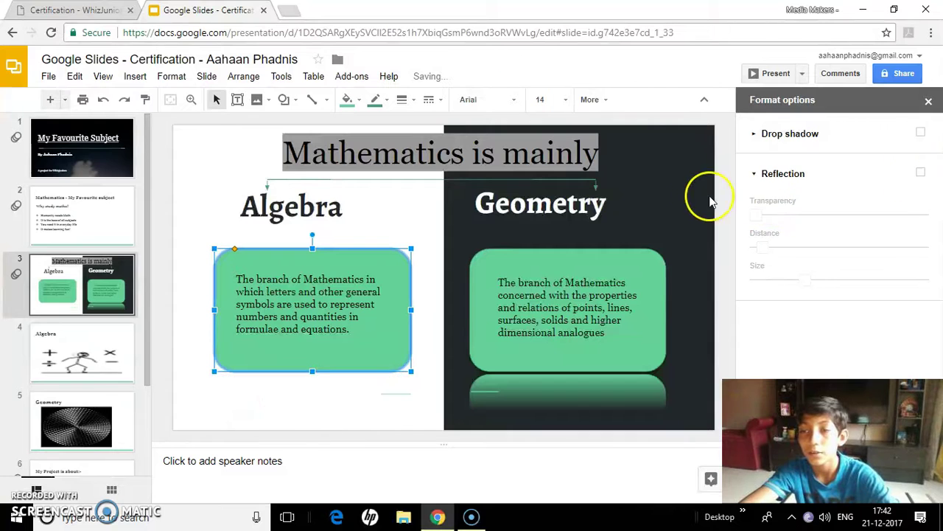
{"action": "left_click", "coordinate": [771, 174]}
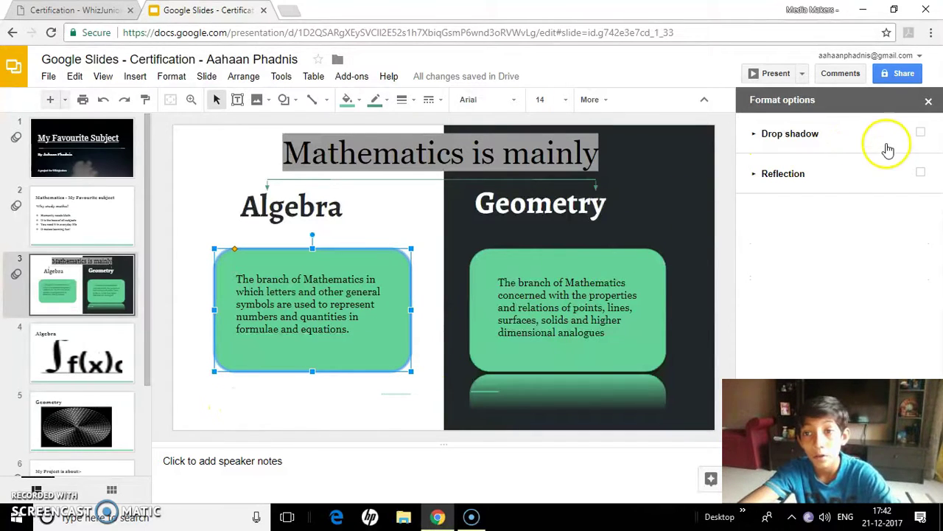
{"action": "left_click", "coordinate": [922, 174]}
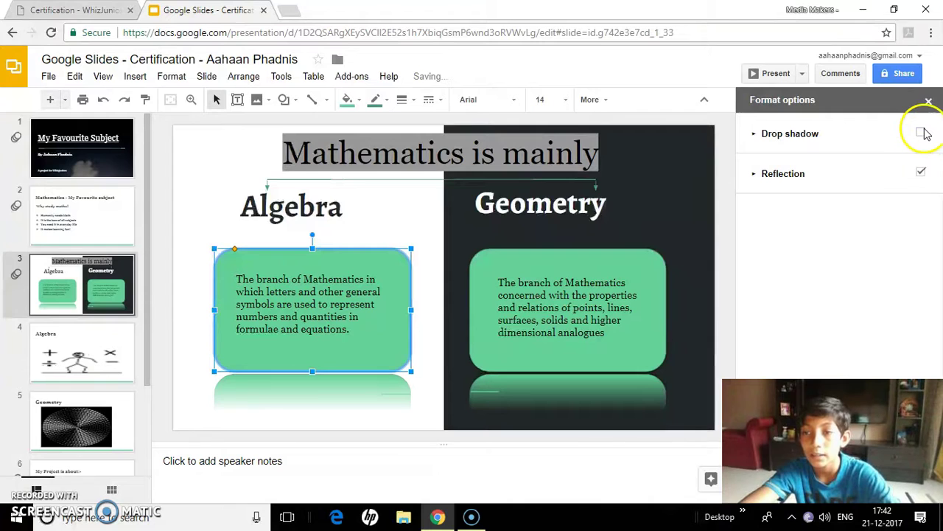
{"action": "left_click", "coordinate": [920, 133]}
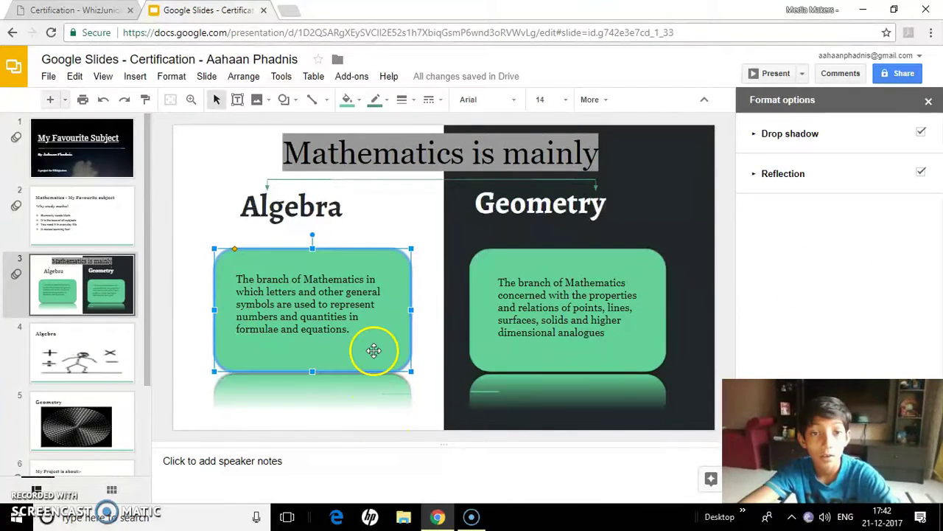
{"action": "left_click", "coordinate": [81, 378]}
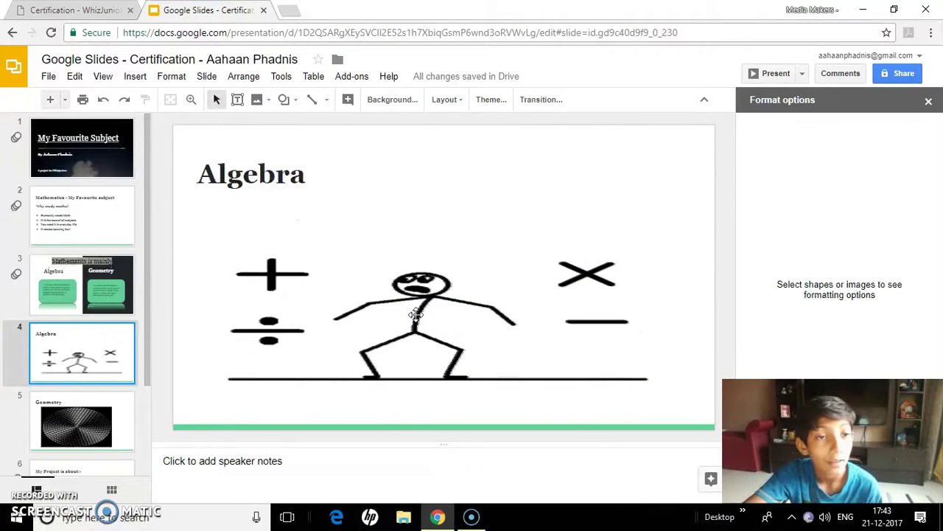
Browse the Insert and Image options on the Algebra slide without adding one, then close the Slides tab.
{"action": "left_click", "coordinate": [146, 79]}
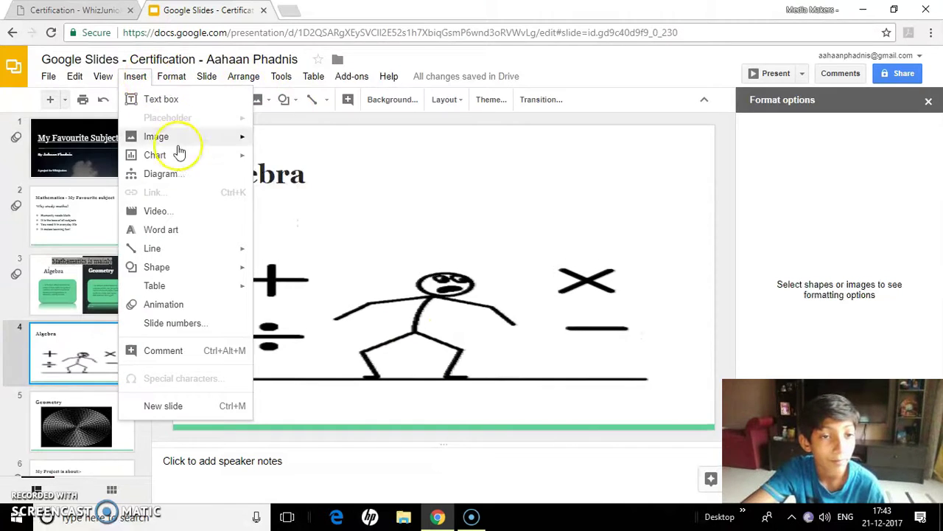
{"action": "mouse_move", "coordinate": [210, 141]}
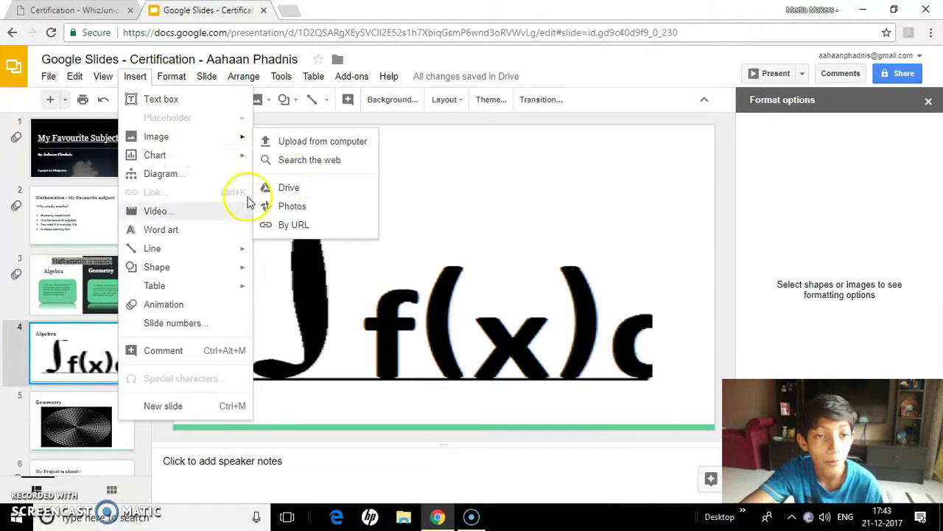
{"action": "left_click", "coordinate": [262, 99]}
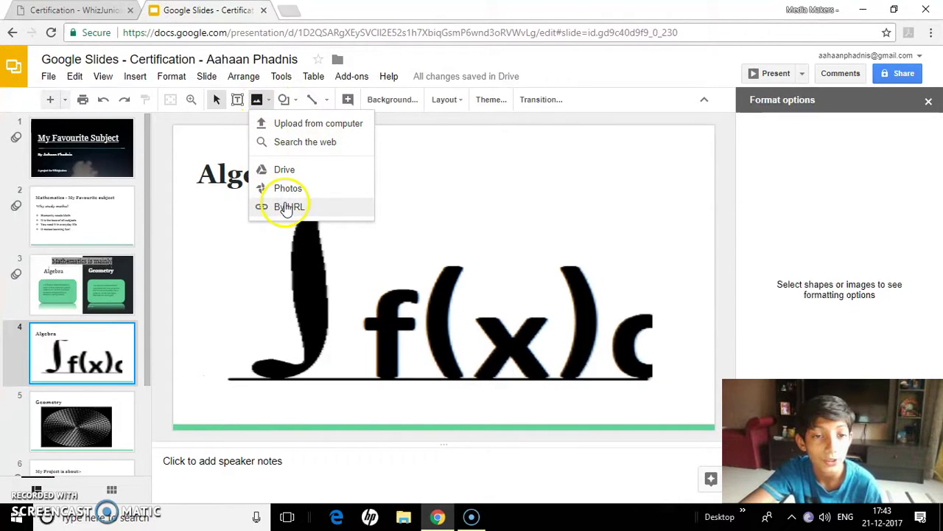
{"action": "left_click", "coordinate": [197, 146]}
{"action": "key", "text": "ctrl+w"}
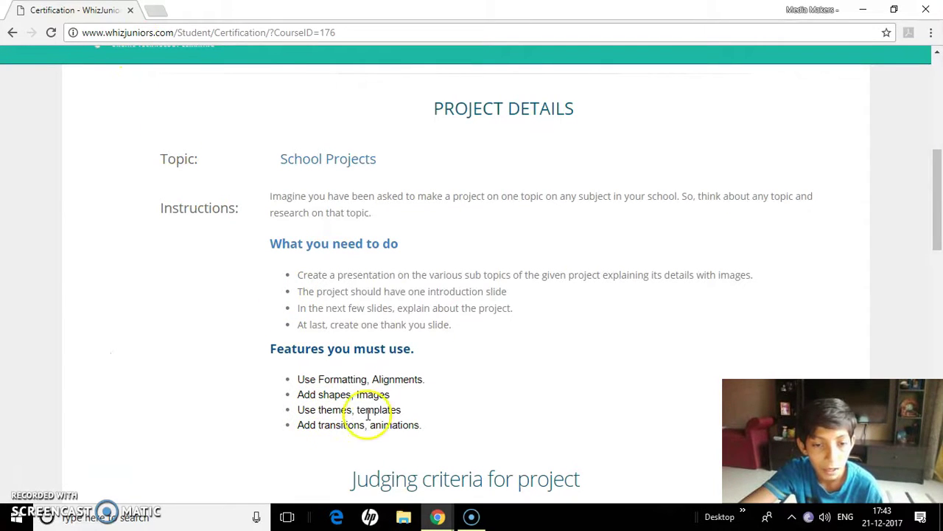
{"action": "mouse_move", "coordinate": [437, 522]}
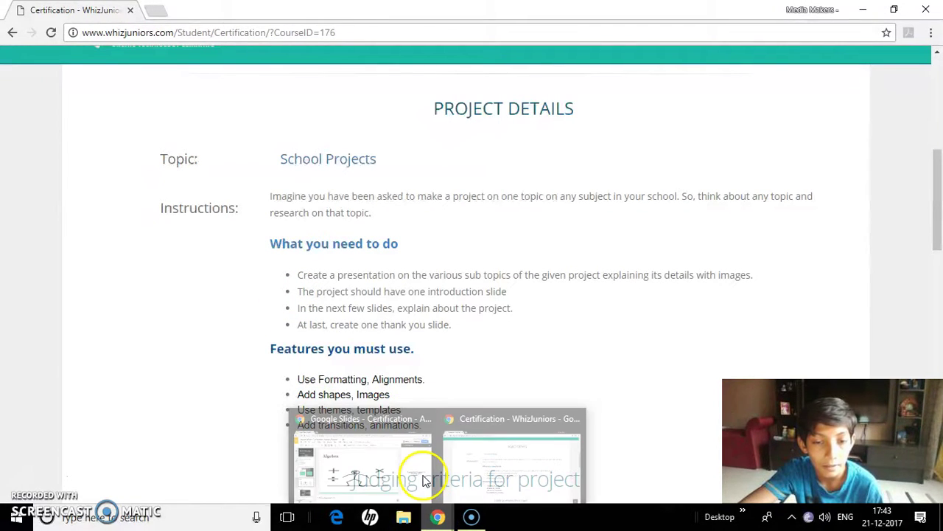
{"action": "left_click", "coordinate": [407, 450]}
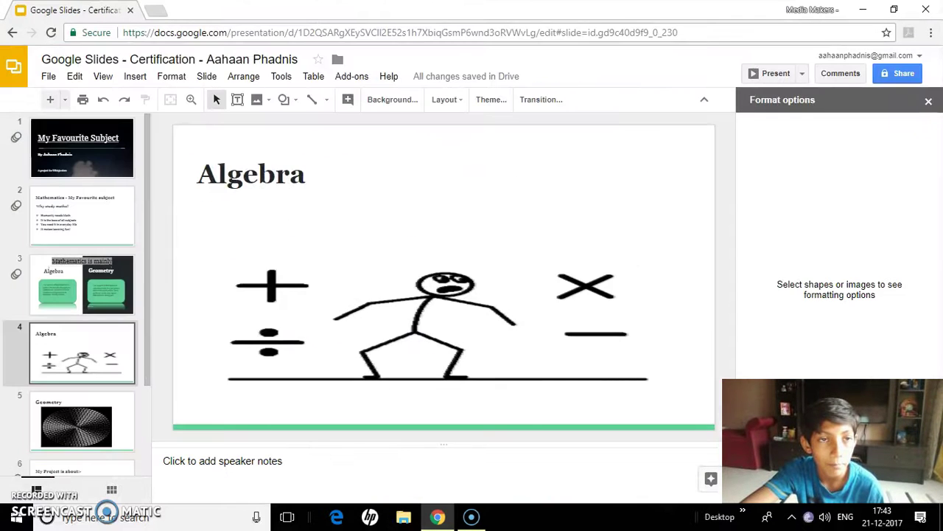
{"action": "key", "text": "ctrl+shift+t"}
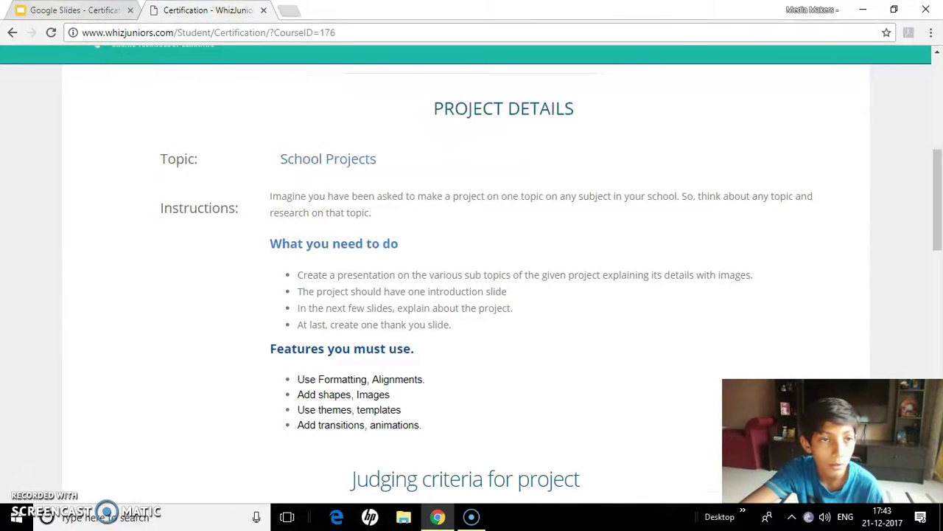
{"action": "key", "text": "ctrl+shift+Tab"}
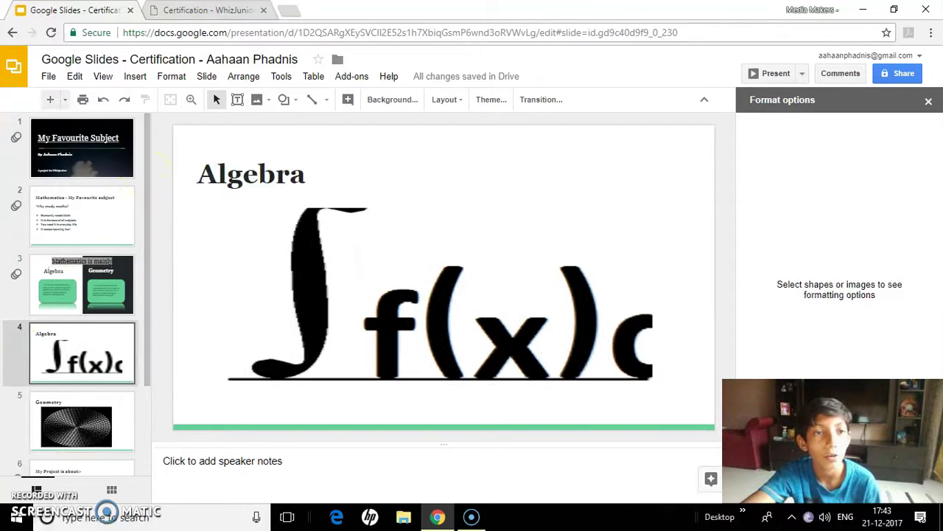
{"action": "left_click", "coordinate": [185, 8]}
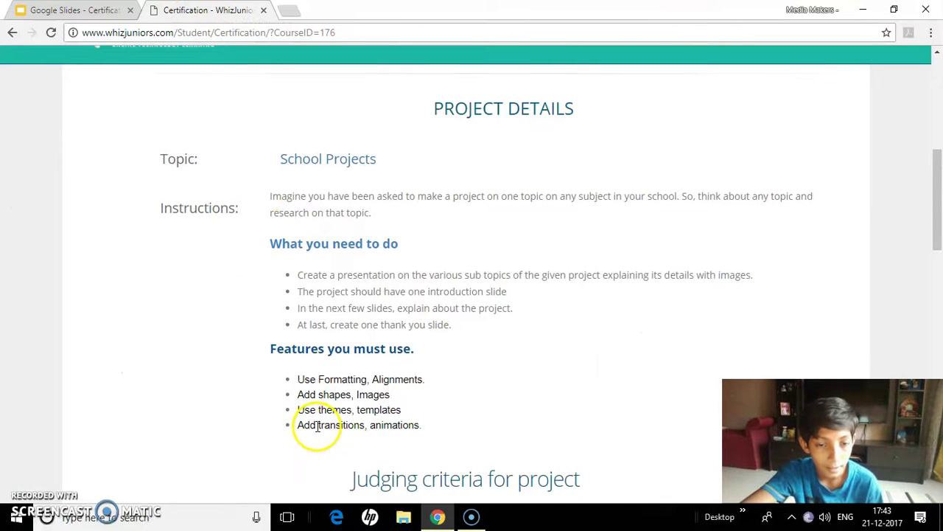
{"action": "left_click", "coordinate": [46, 12]}
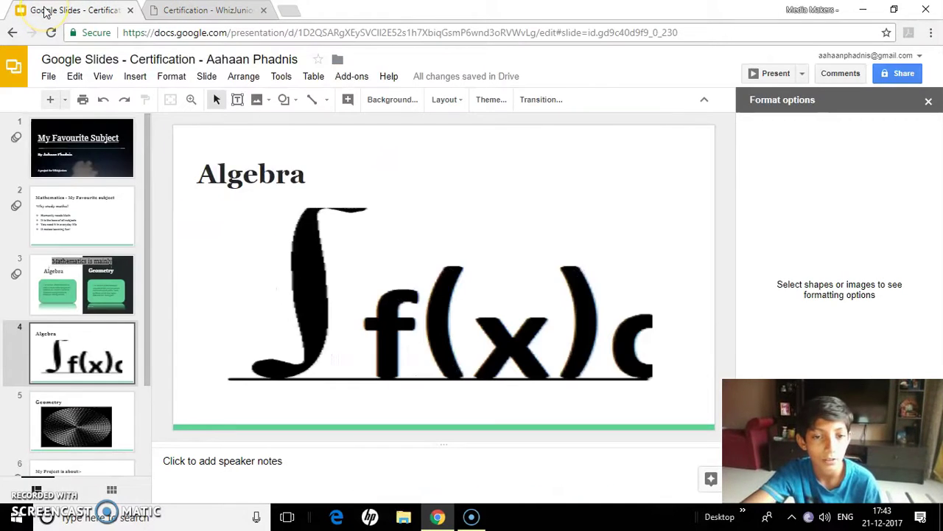
Add a Fade in animation to the title slide's 'My Favourite Subject' title.
{"action": "left_click_drag", "start_coordinate": [66, 9], "coordinate": [181, 10]}
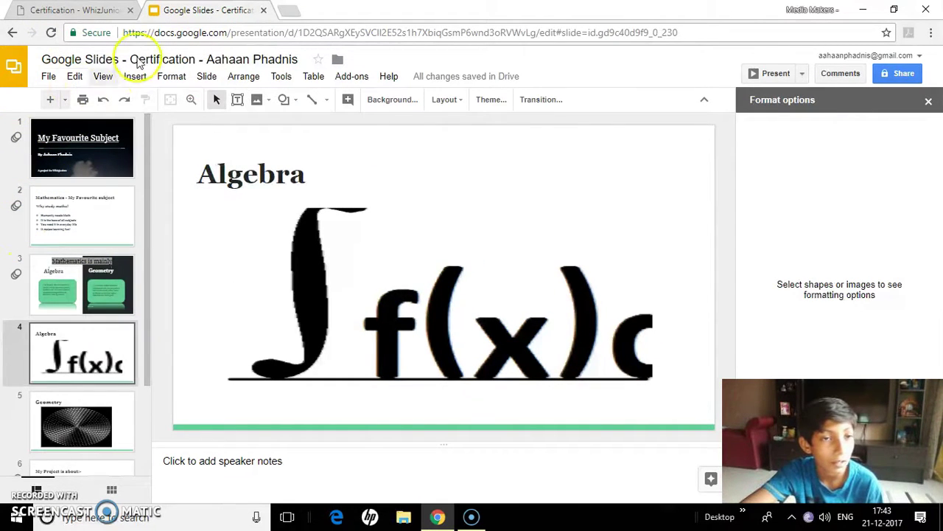
{"action": "left_click", "coordinate": [118, 154]}
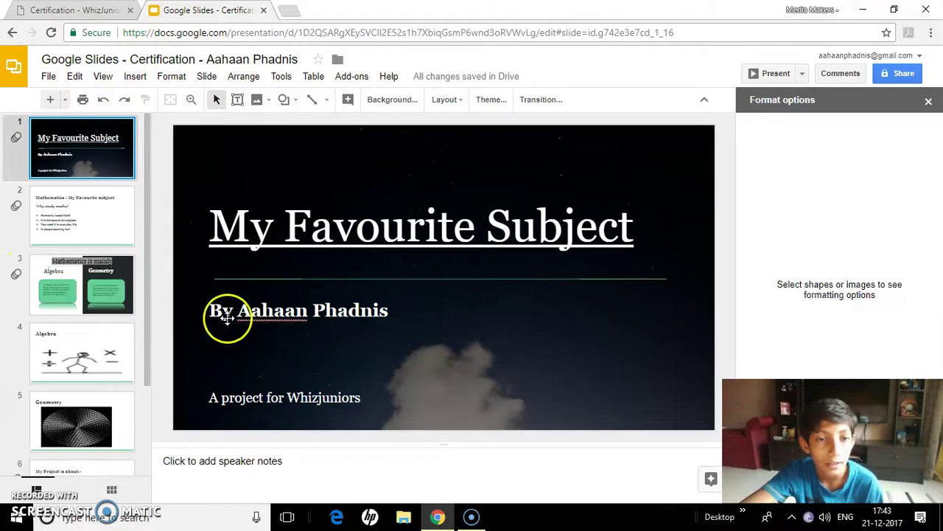
{"action": "left_click", "coordinate": [137, 77]}
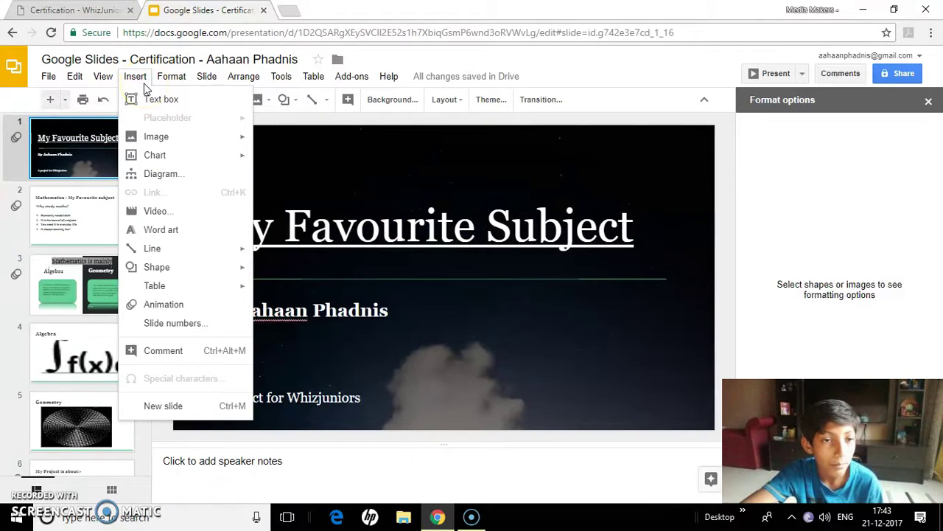
{"action": "left_click", "coordinate": [321, 219]}
{"action": "double_click", "coordinate": [321, 220]}
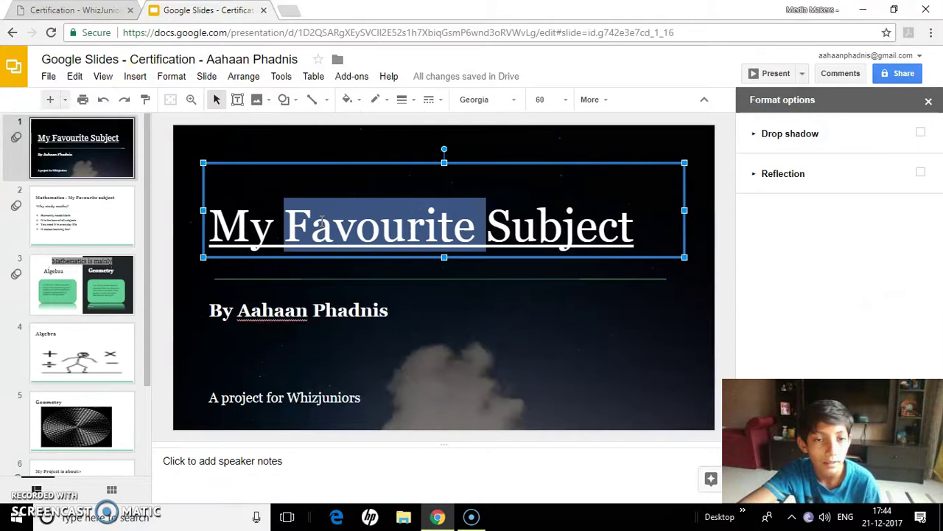
{"action": "left_click", "coordinate": [241, 175]}
{"action": "left_click", "coordinate": [146, 81]}
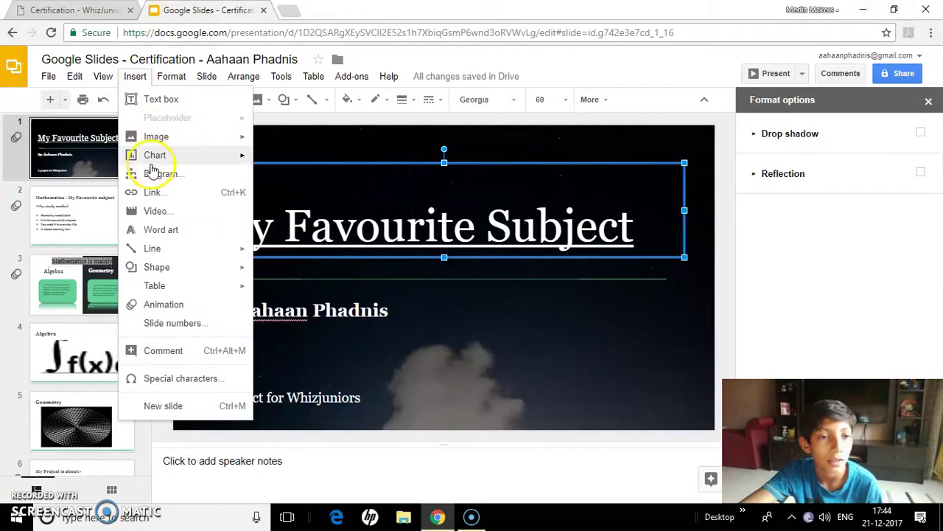
{"action": "mouse_move", "coordinate": [171, 76]}
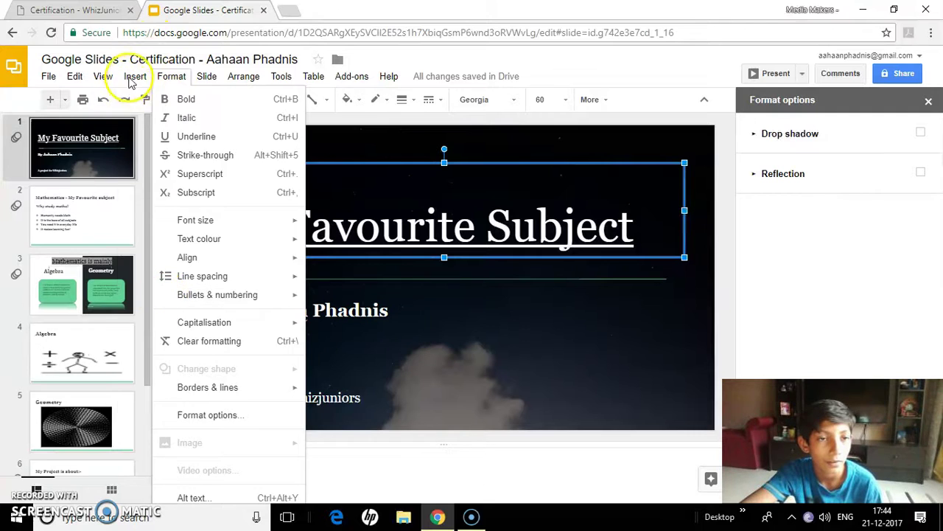
{"action": "mouse_move", "coordinate": [135, 76]}
{"action": "mouse_move", "coordinate": [142, 295]}
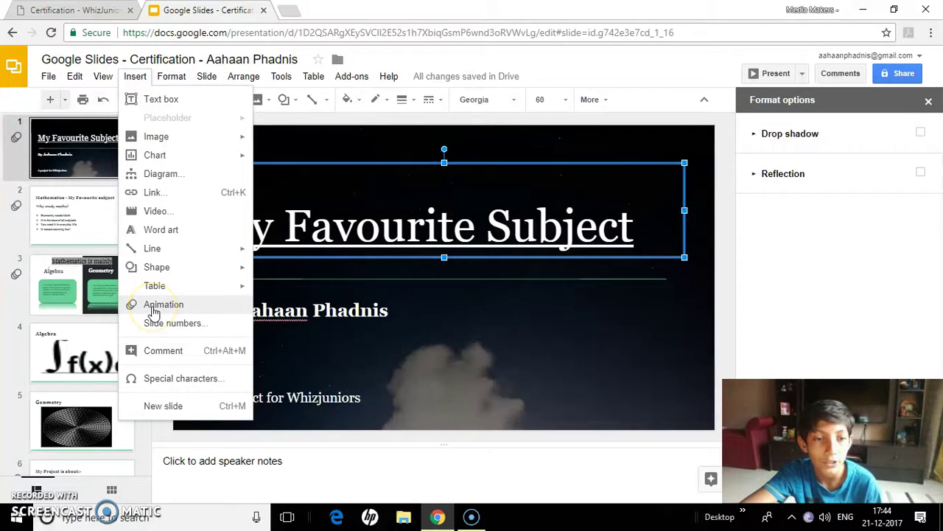
{"action": "key", "text": "Return"}
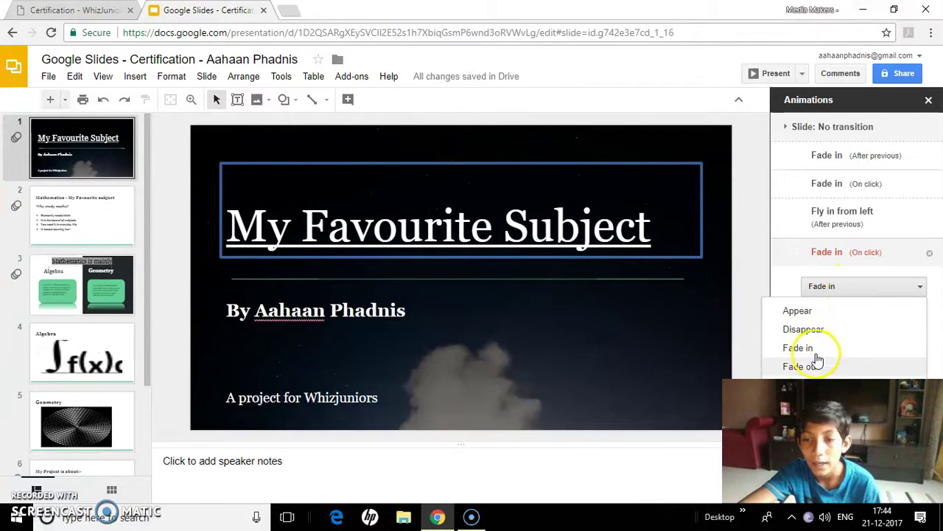
Review the title's Fade in effect and timing, then delete the on-click animation and close the panel.
{"action": "left_click", "coordinate": [905, 289]}
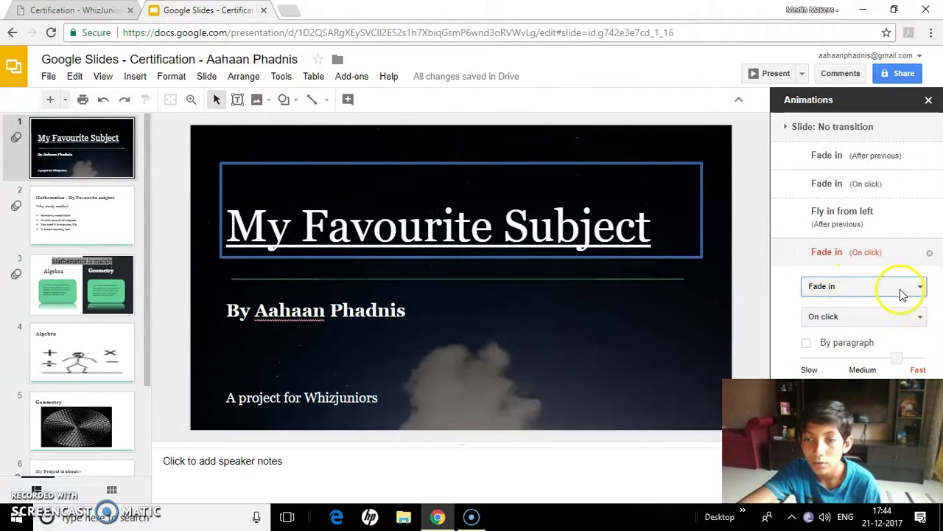
{"action": "left_click", "coordinate": [829, 318]}
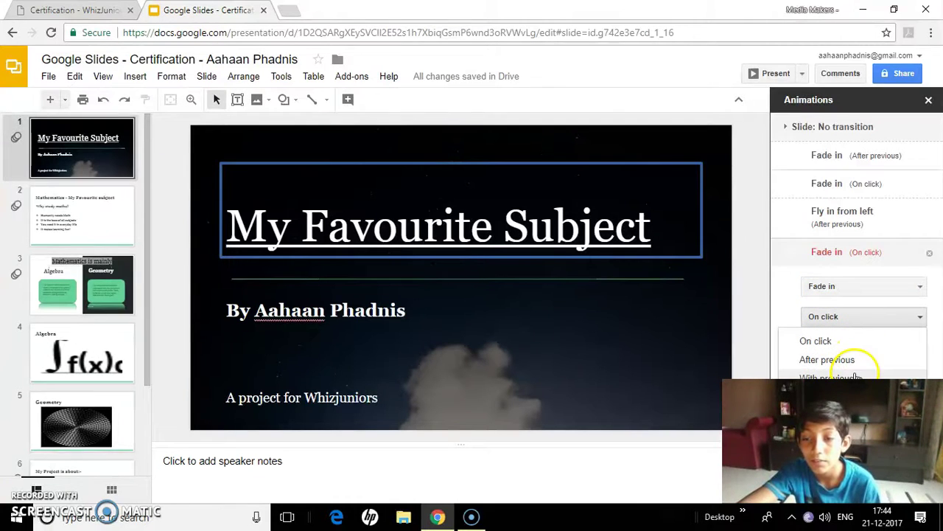
{"action": "left_click", "coordinate": [930, 255]}
{"action": "left_click", "coordinate": [930, 255]}
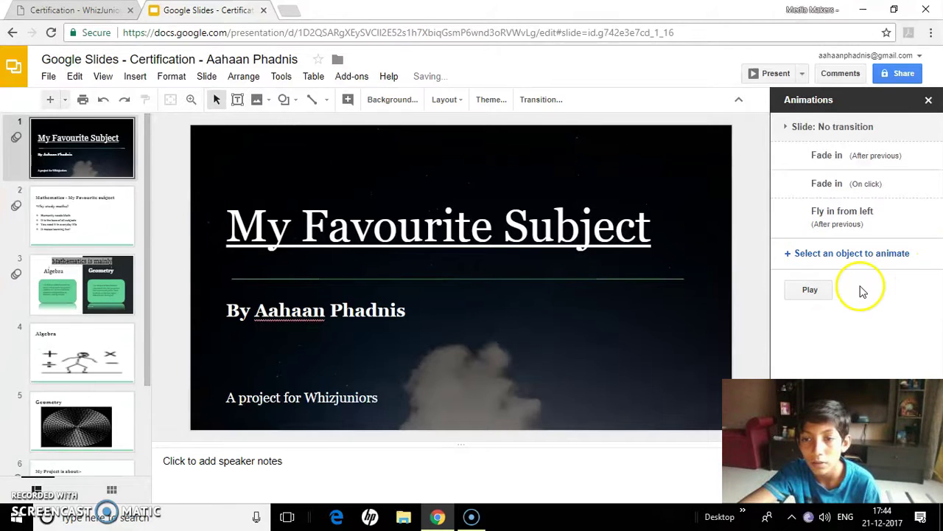
{"action": "left_click", "coordinate": [930, 102]}
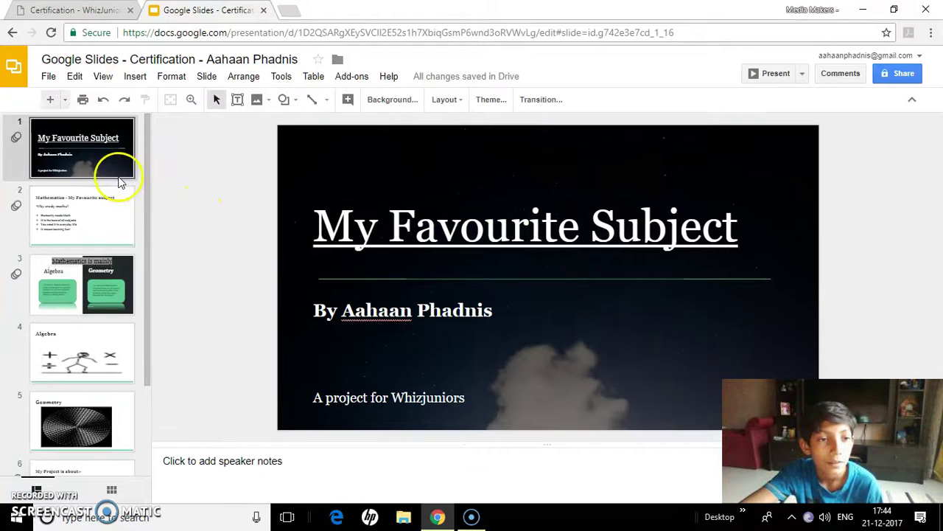
Set the title slide's transition to Flip and close the transition panel.
{"action": "left_click", "coordinate": [525, 105]}
{"action": "left_click", "coordinate": [841, 168]}
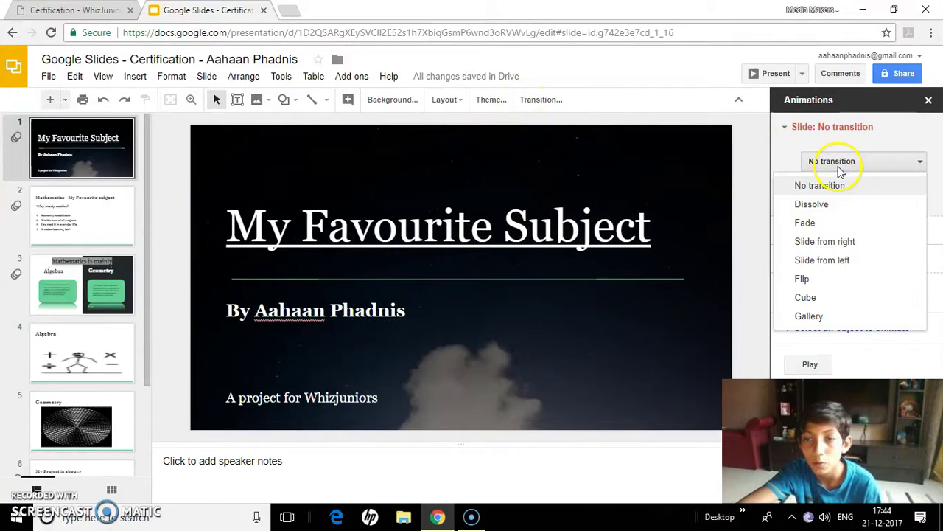
{"action": "left_click", "coordinate": [815, 287]}
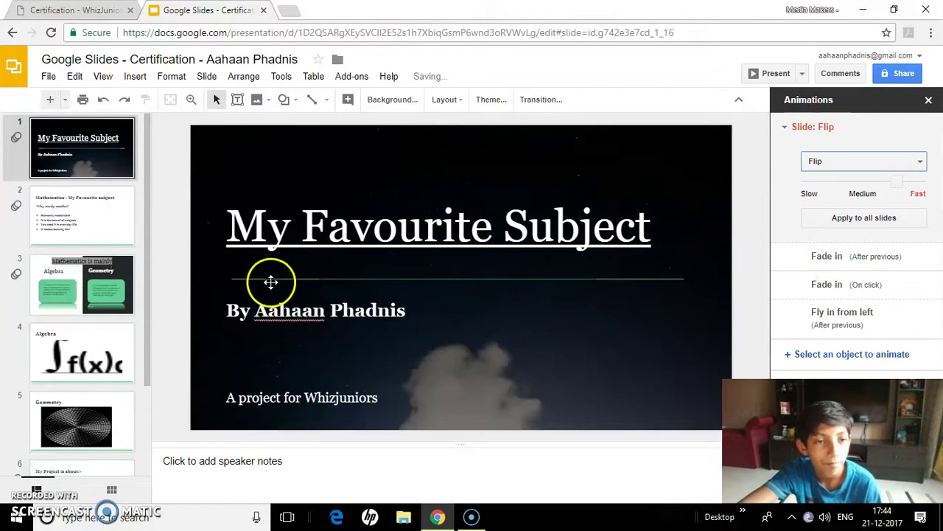
{"action": "left_click", "coordinate": [928, 101]}
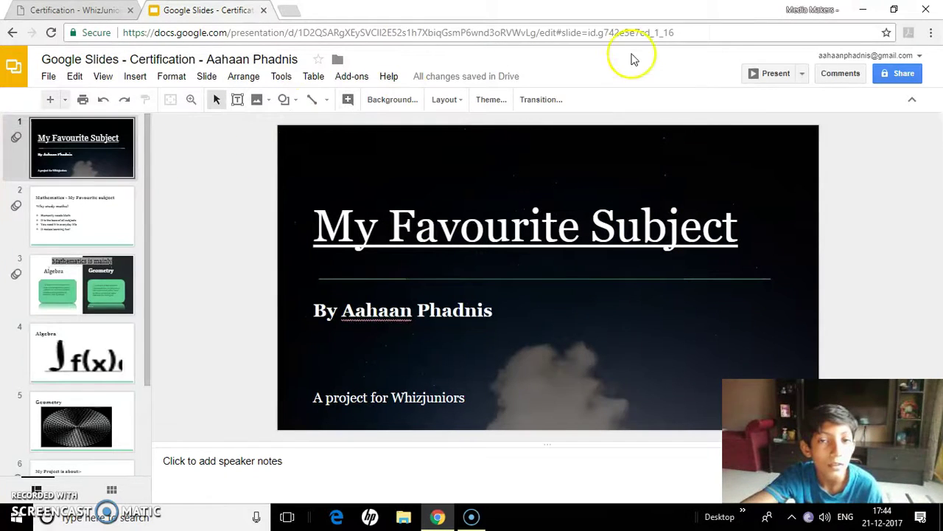
Present the deck from the title slide through 'Why study maths?', then exit to WhizJuniors.
{"action": "left_click", "coordinate": [759, 86]}
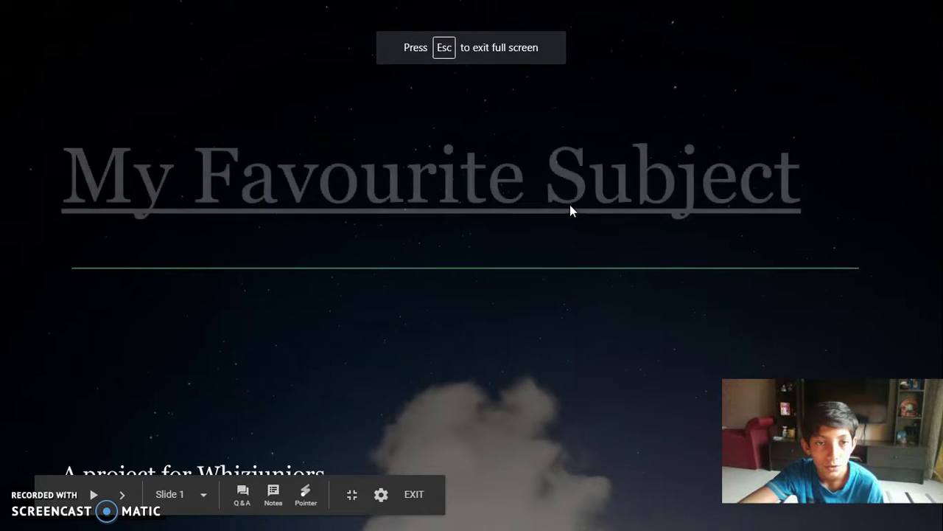
{"action": "left_click", "coordinate": [570, 206]}
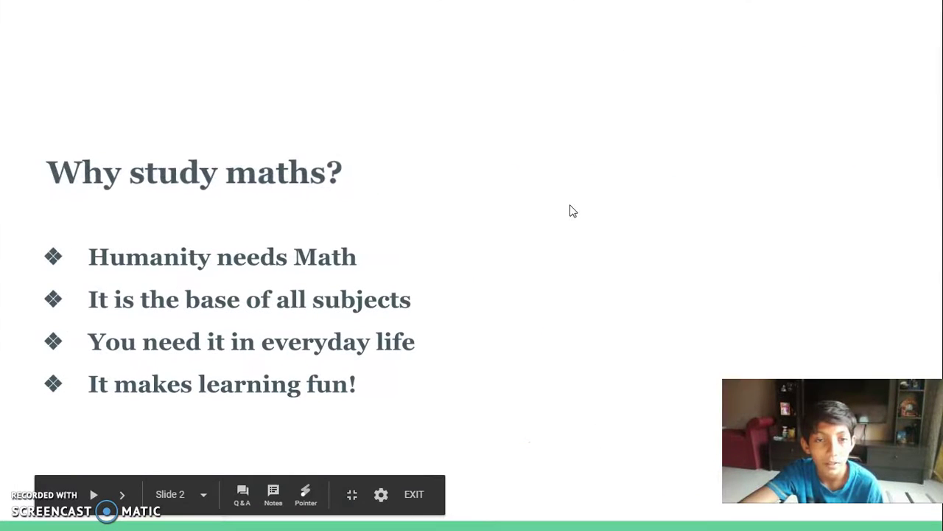
{"action": "key", "text": "Escape"}
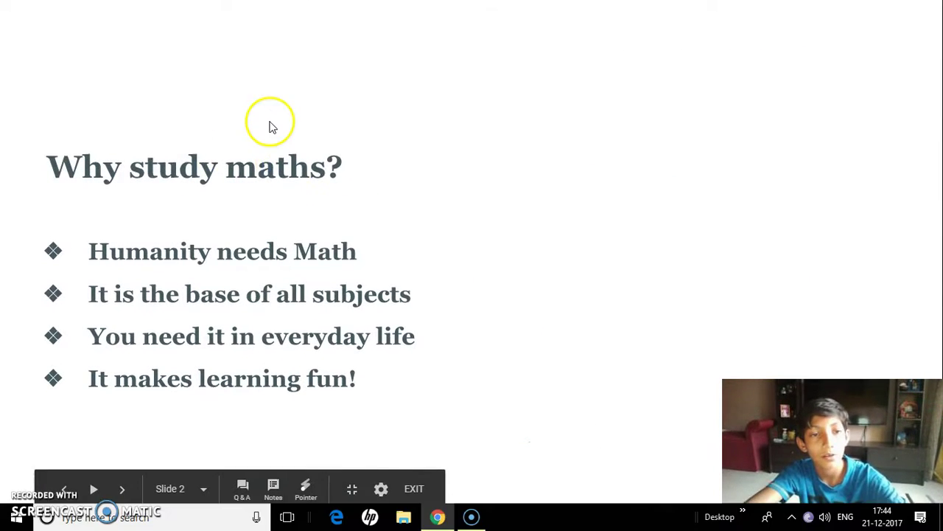
{"action": "left_click", "coordinate": [73, 10]}
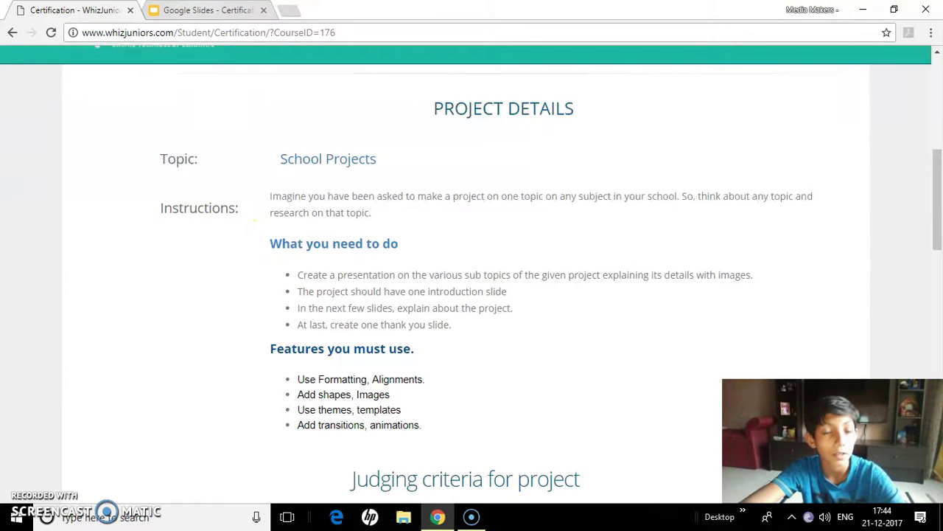
Return to the Google Slides editor after reading the Project Details section.
{"action": "left_click", "coordinate": [206, 10]}
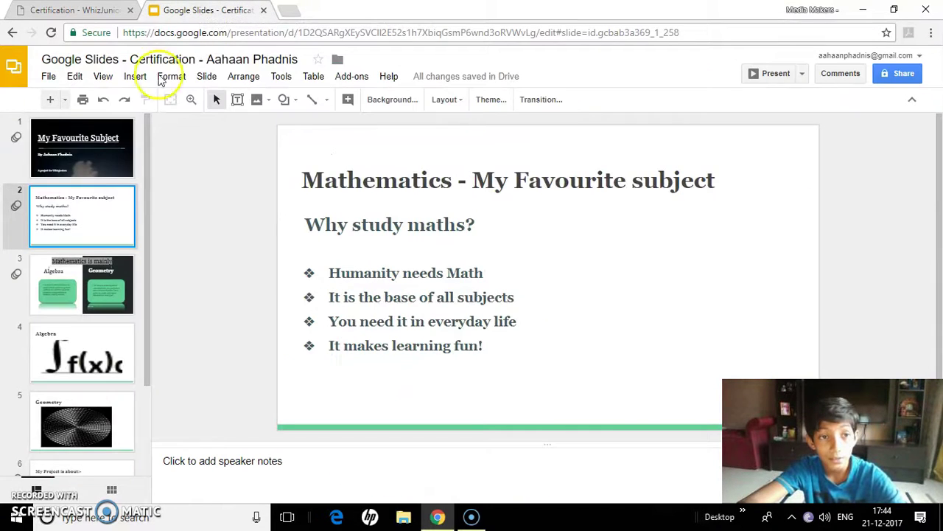
Go from the title slide to slide 3, 'Mathematics is mainly', with its Algebra and Geometry boxes.
{"action": "left_click", "coordinate": [84, 157]}
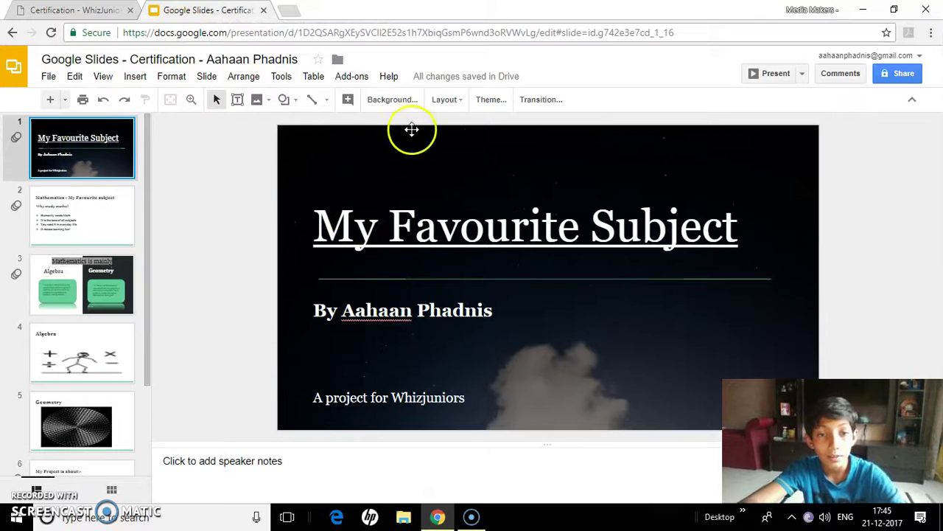
{"action": "left_click", "coordinate": [131, 274]}
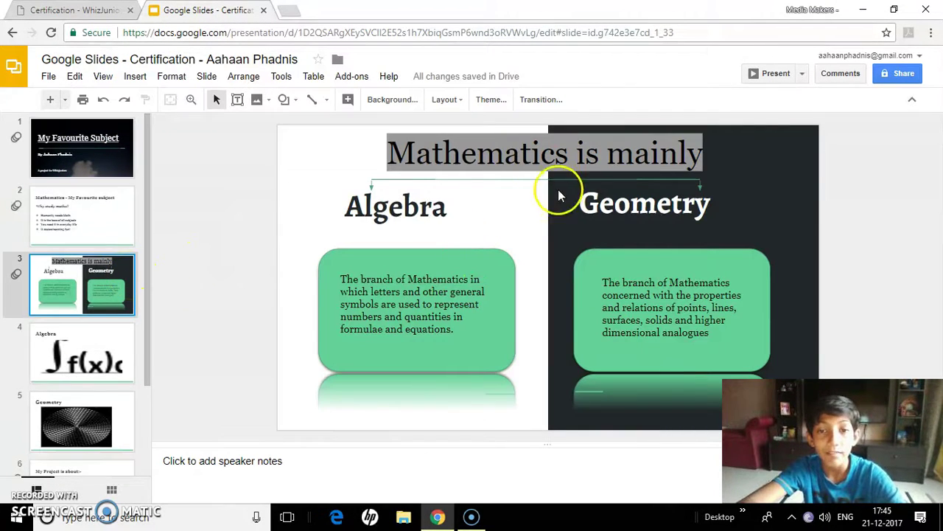